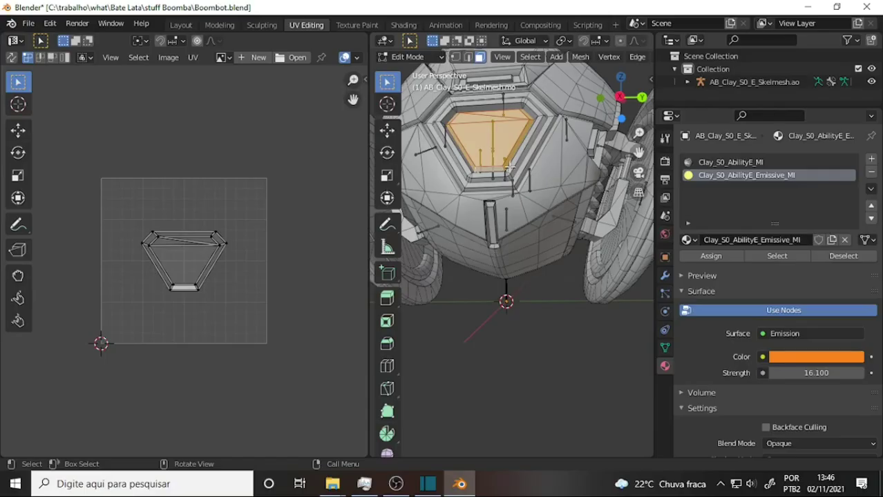
# Step: Switch to the Modeling workspace in Object Mode and select everything, including the armature
pyautogui.click(231, 26)
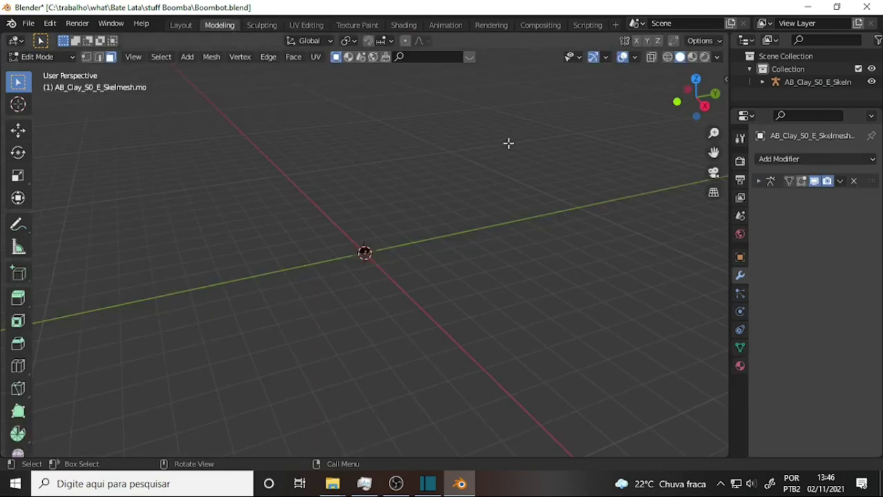
pyautogui.scroll(1, 460, 200)
pyautogui.scroll(3, 459, 200)
pyautogui.scroll(4, 459, 200)
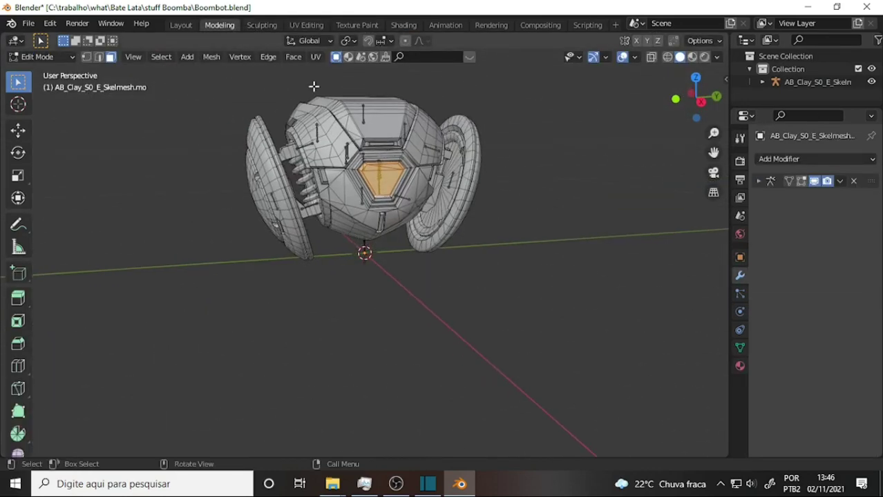
pyautogui.click(42, 58)
pyautogui.click(44, 72)
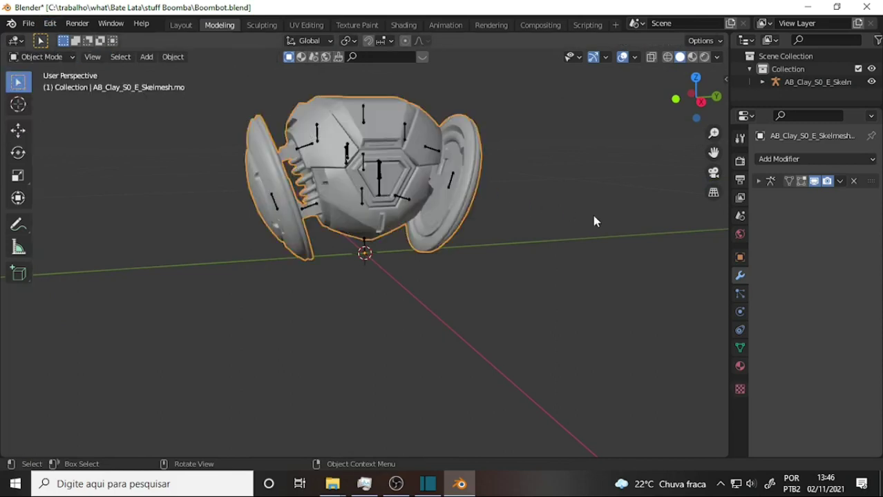
pyautogui.press('a')
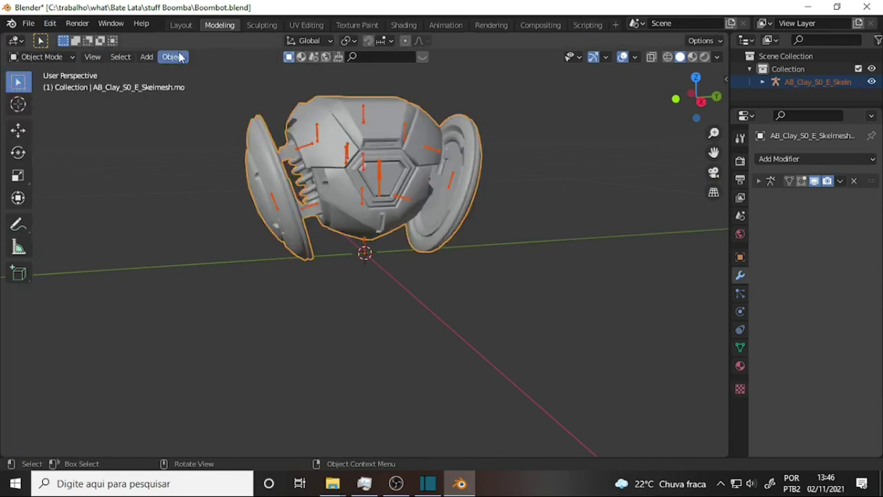
# Step: Turn on Material Preview shading and orbit around the textured robot and its left wheel
pyautogui.press('z')
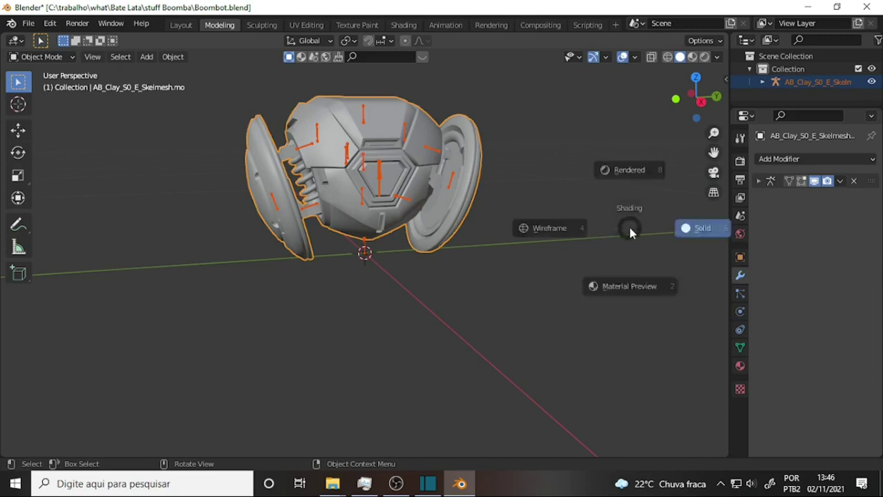
pyautogui.click(632, 301)
pyautogui.scroll(4, 561, 203)
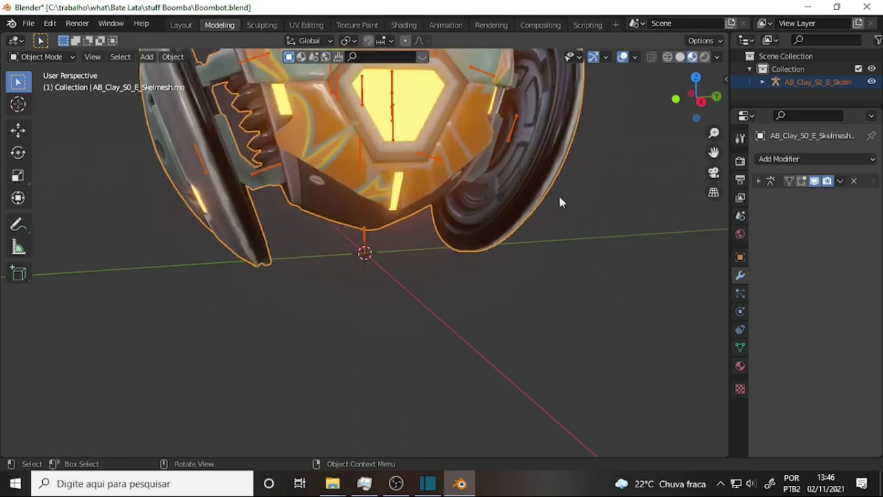
pyautogui.moveTo(714, 152); pyautogui.dragTo(486, 187)
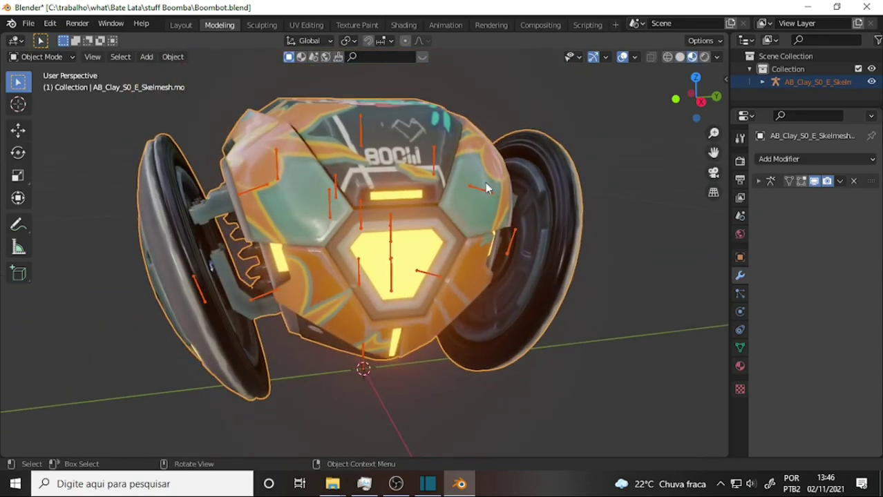
pyautogui.moveTo(445, 135)
pyautogui.mouseDown()
pyautogui.moveTo(472, 117)
pyautogui.moveTo(665, 139)
pyautogui.moveTo(673, 154)
pyautogui.moveTo(367, 190)
pyautogui.moveTo(290, 299)
pyautogui.moveTo(388, 132)
pyautogui.moveTo(504, 114)
pyautogui.moveTo(455, 125)
pyautogui.mouseUp()
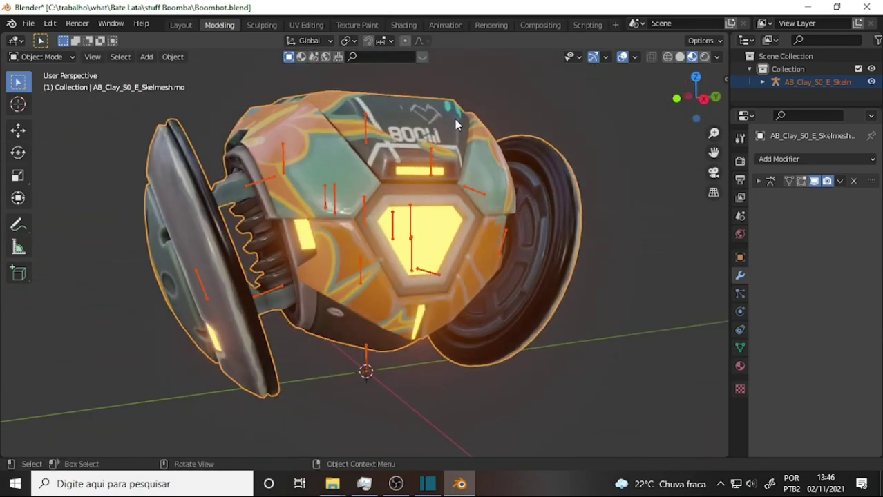
pyautogui.scroll(-1, 453, 119)
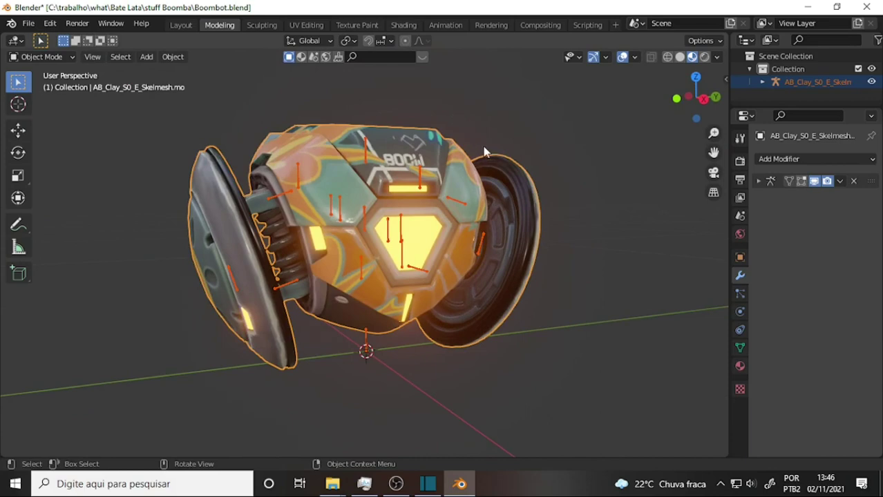
pyautogui.moveTo(484, 151)
pyautogui.mouseDown()
pyautogui.moveTo(437, 127)
pyautogui.moveTo(509, 126)
pyautogui.moveTo(439, 92)
pyautogui.moveTo(457, 141)
pyautogui.moveTo(478, 152)
pyautogui.moveTo(475, 146)
pyautogui.mouseUp()
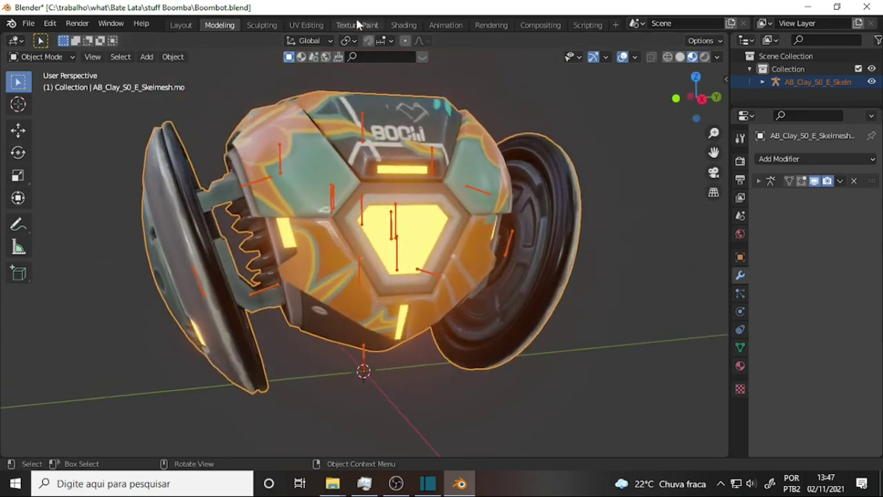
# Step: In UV Editing, put only the robot mesh into Edit Mode and give the 3D view more room
pyautogui.click(308, 26)
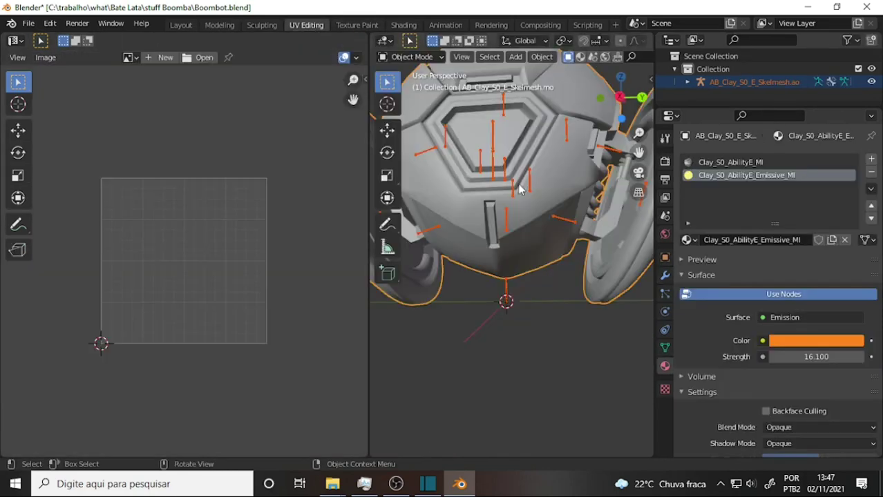
pyautogui.click(510, 136)
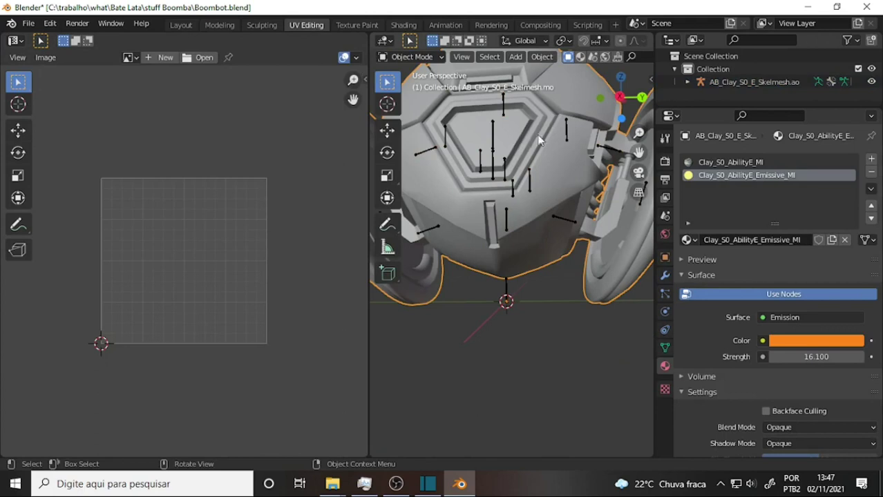
pyautogui.click(542, 58)
pyautogui.click(412, 56)
pyautogui.click(408, 84)
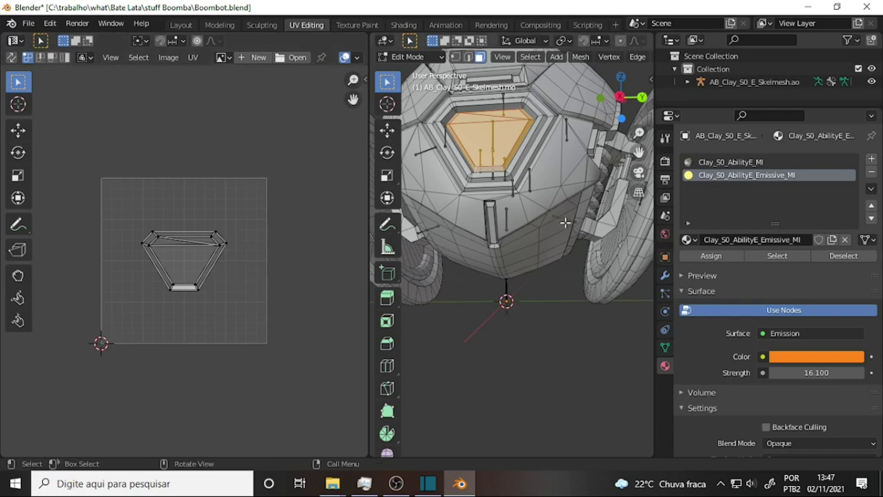
pyautogui.click(610, 58)
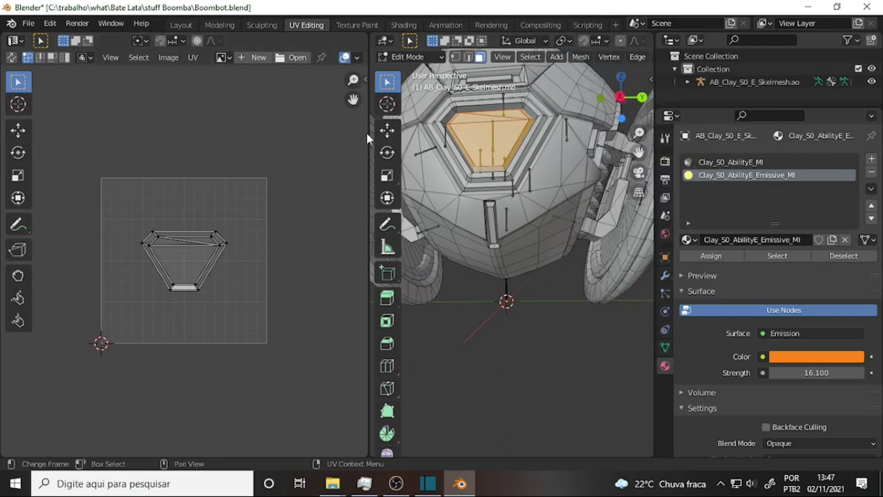
pyautogui.moveTo(367, 135); pyautogui.dragTo(308, 131)
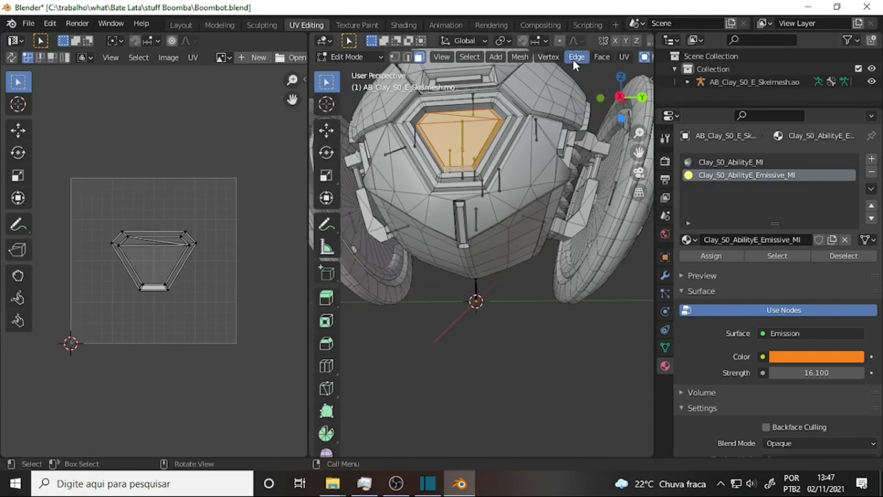
pyautogui.click(601, 58)
# Step: Duplicate the emissive material and rename the copy Clay_S0_AbilityE_Emissive_Roto
pyautogui.click(831, 240)
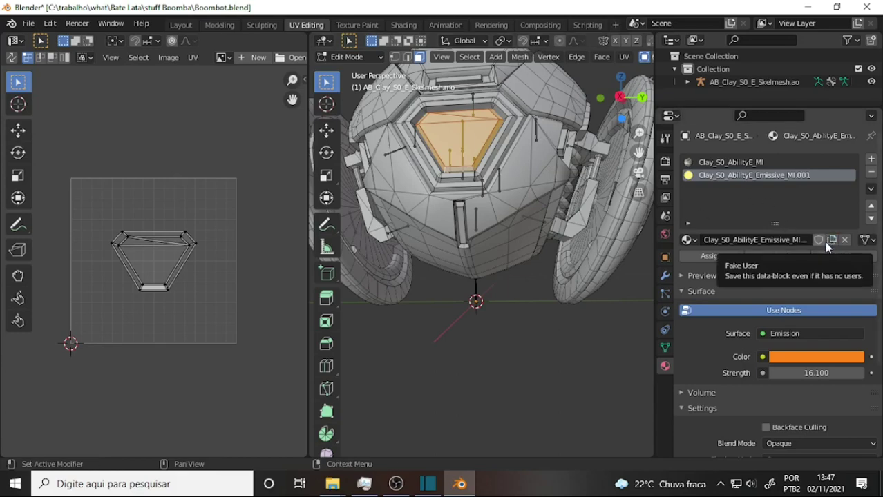
pyautogui.doubleClick(797, 176)
pyautogui.click(786, 176)
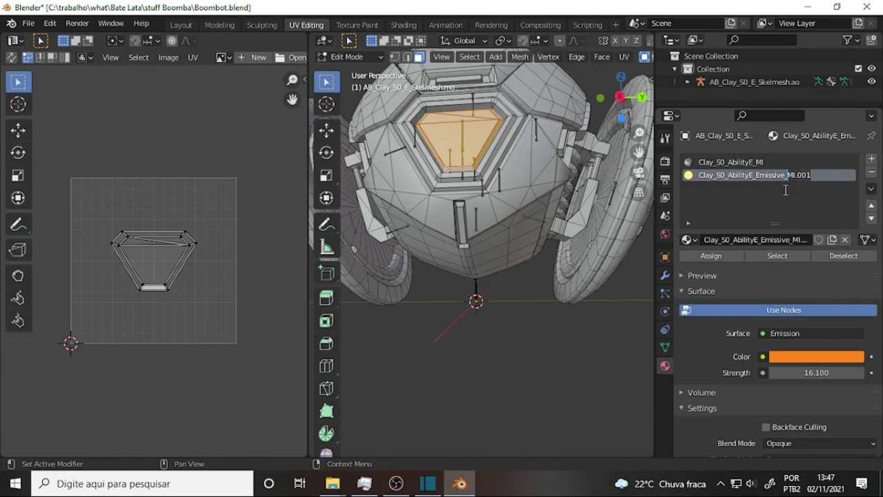
pyautogui.write('Roto')
pyautogui.press('Return')
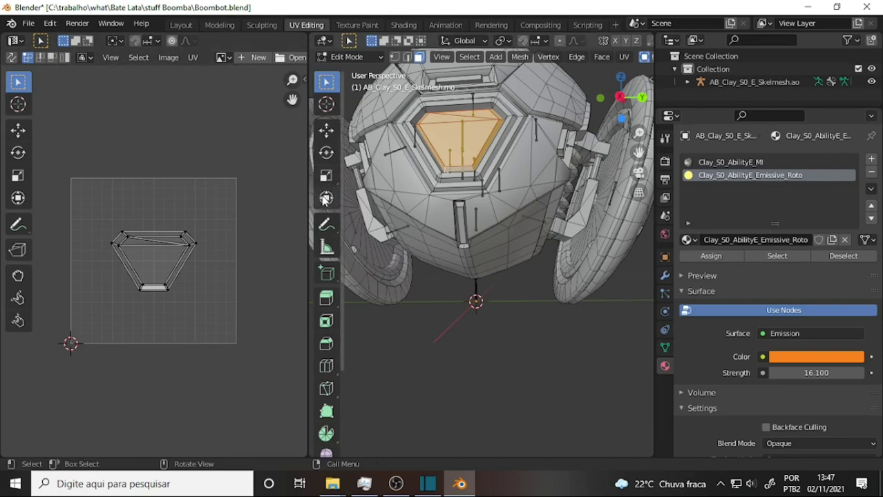
# Step: Widen the UV editor and zoom in on the face panel's trapezoid UV island
pyautogui.moveTo(309, 198); pyautogui.dragTo(453, 197)
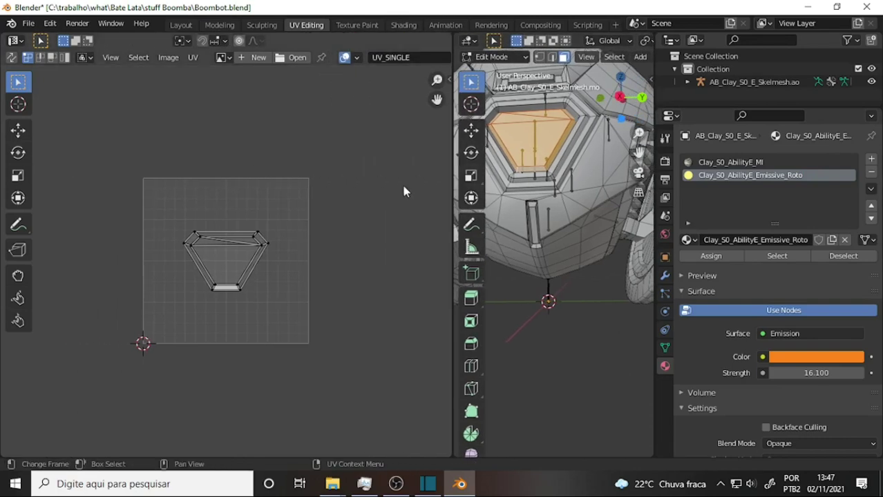
pyautogui.scroll(2, 397, 188)
pyautogui.scroll(4, 395, 186)
pyautogui.scroll(-3, 395, 186)
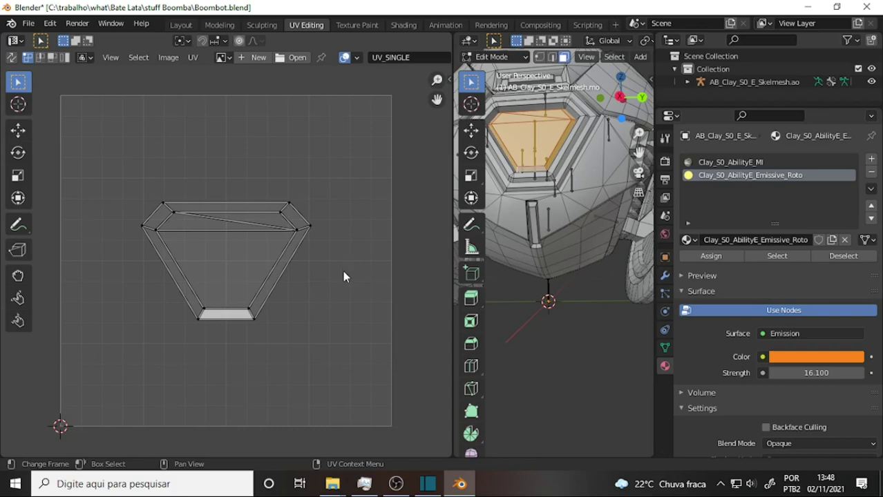
# Step: Save As, adding 'Roto' to the filename to make Boombot Roto.blend
pyautogui.click(28, 24)
pyautogui.click(76, 122)
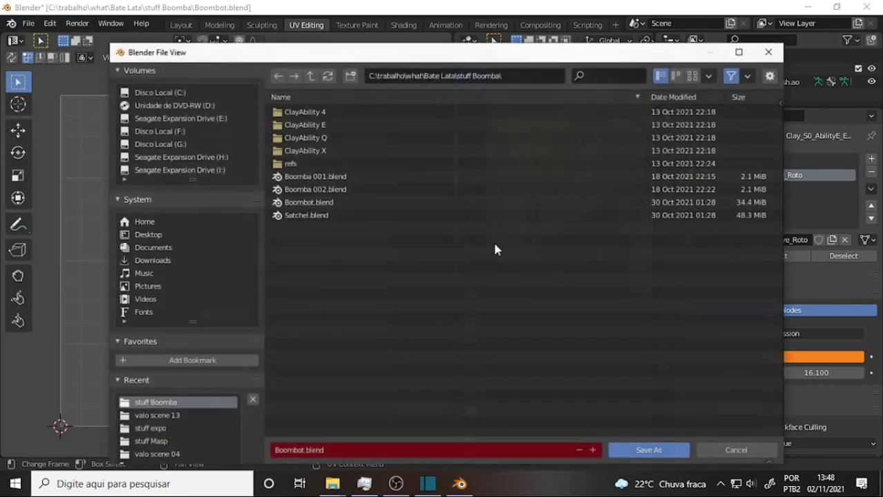
pyautogui.click(303, 451)
pyautogui.click(304, 451)
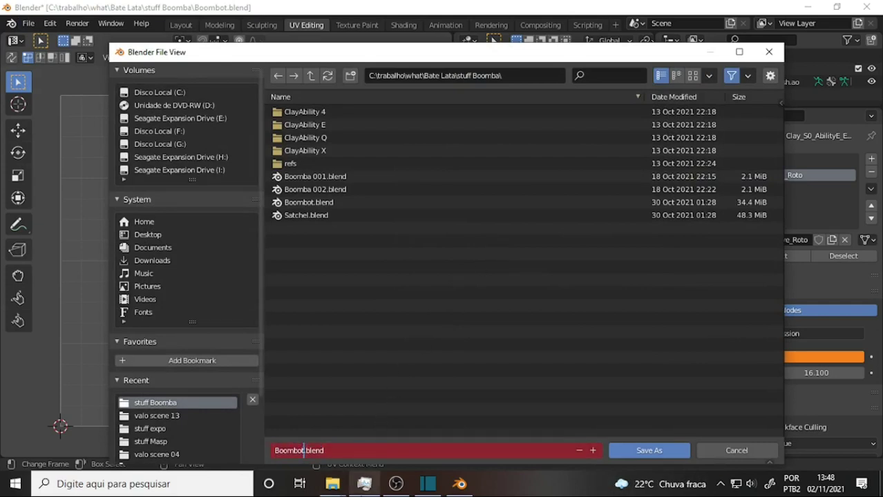
pyautogui.write('Roto')
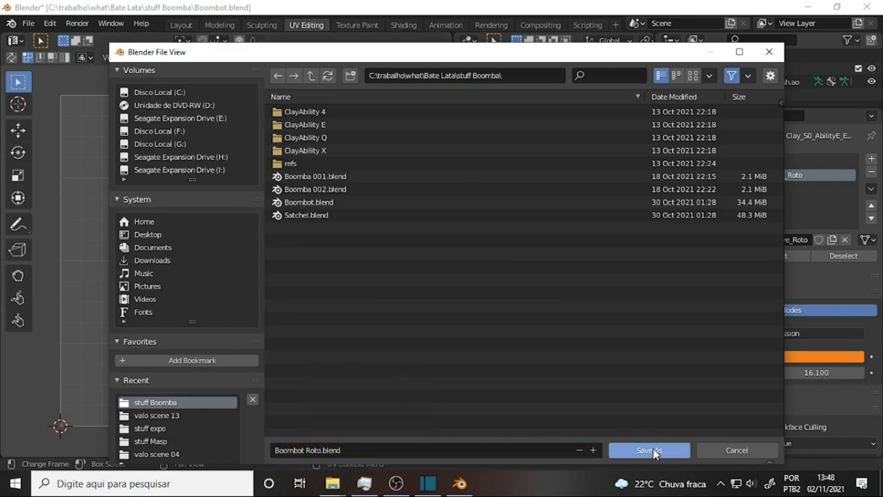
pyautogui.click(657, 451)
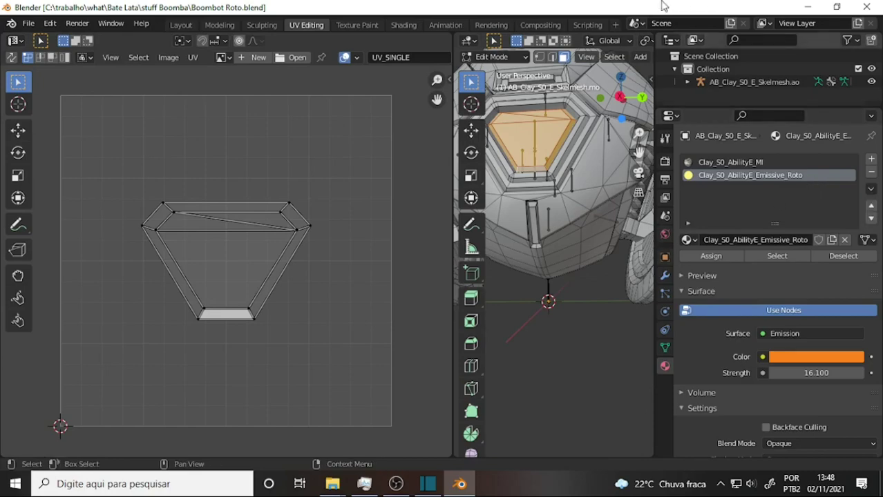
# Step: Minimize Blender and OBS, launch Photoshop 2015 from its desktop icon, and bring it forward
pyautogui.click(806, 12)
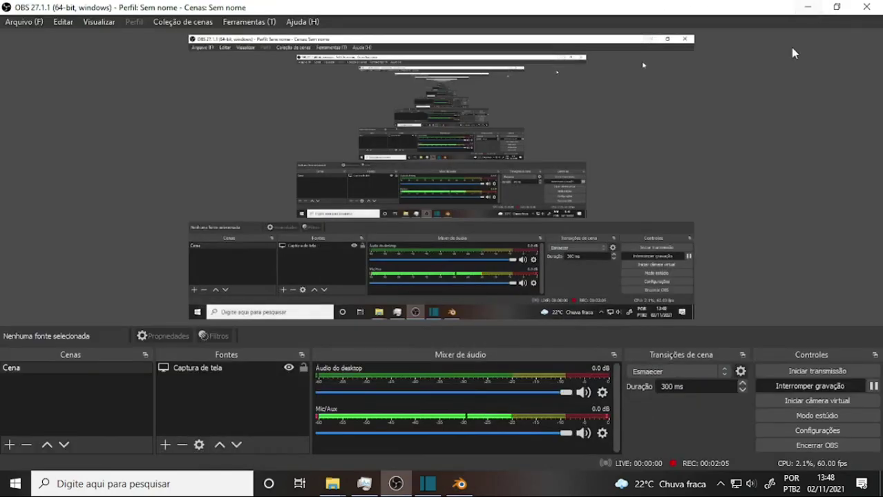
pyautogui.click(805, 7)
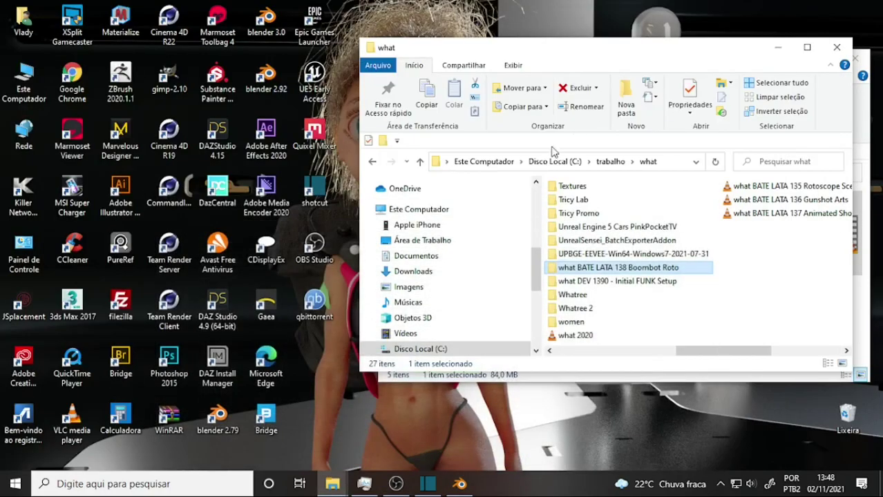
pyautogui.doubleClick(170, 356)
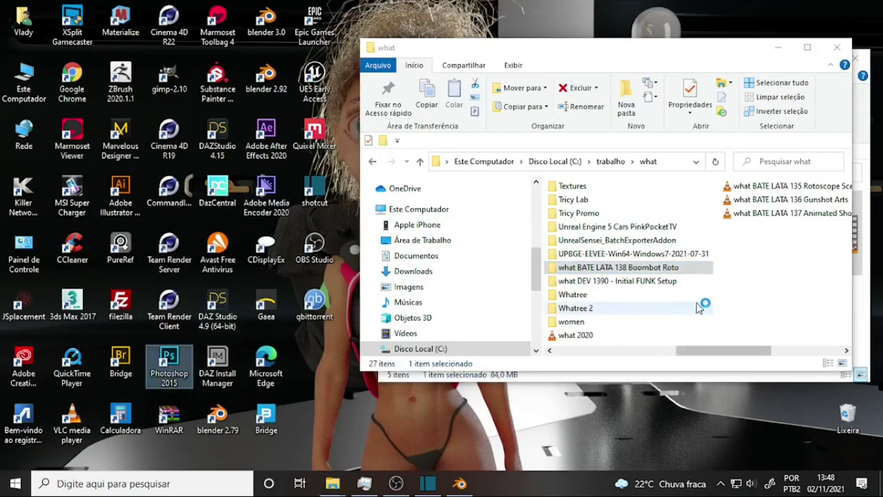
pyautogui.click(458, 486)
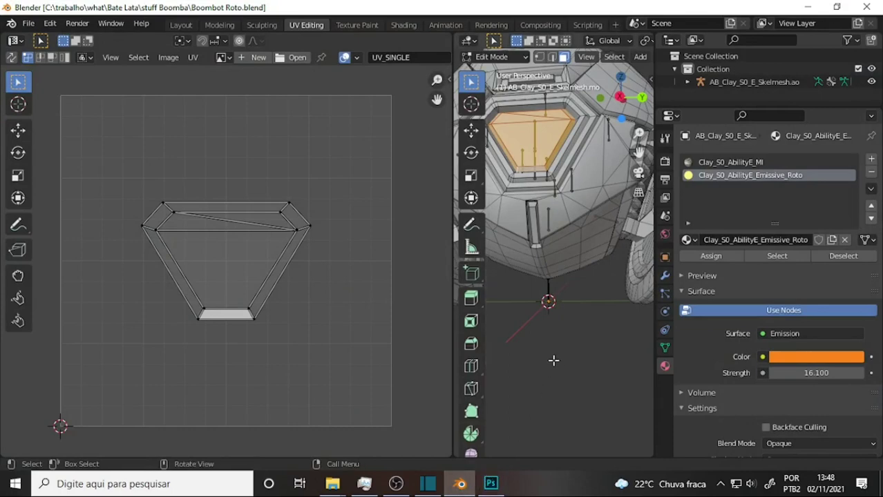
pyautogui.click(488, 489)
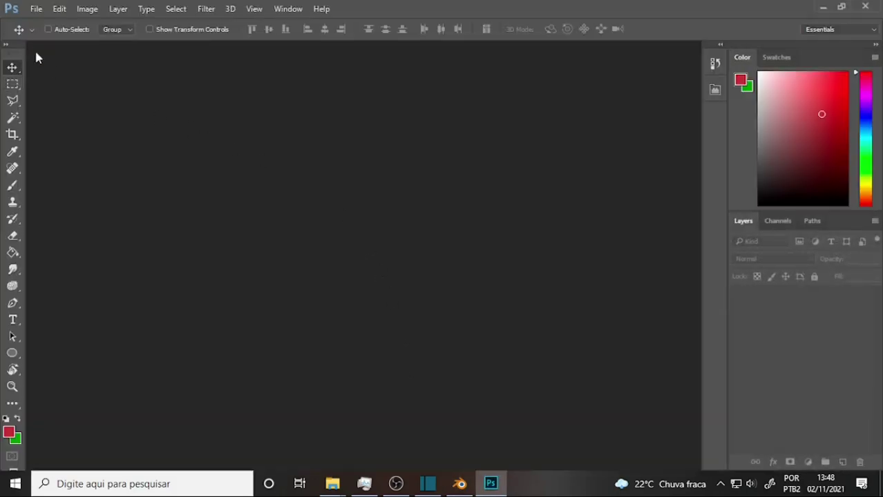
# Step: Create a default Untitled-1 document, float it in its own window, and return to Blender
pyautogui.click(37, 10)
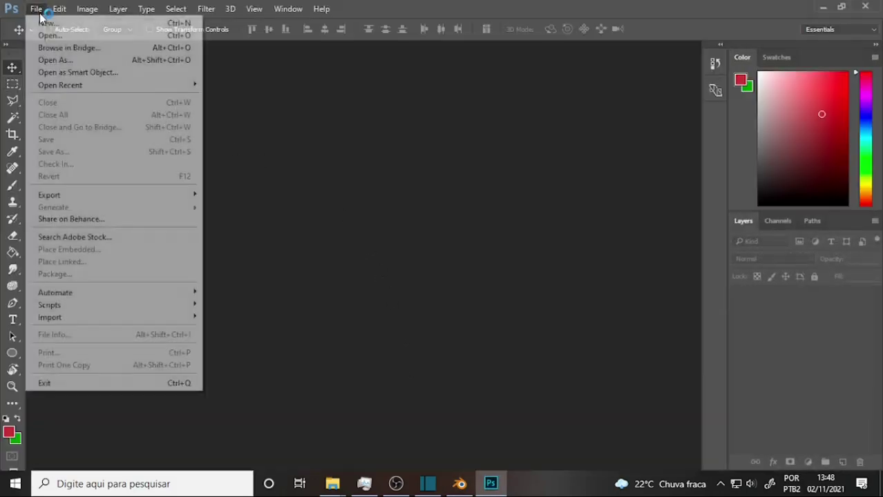
pyautogui.click(81, 26)
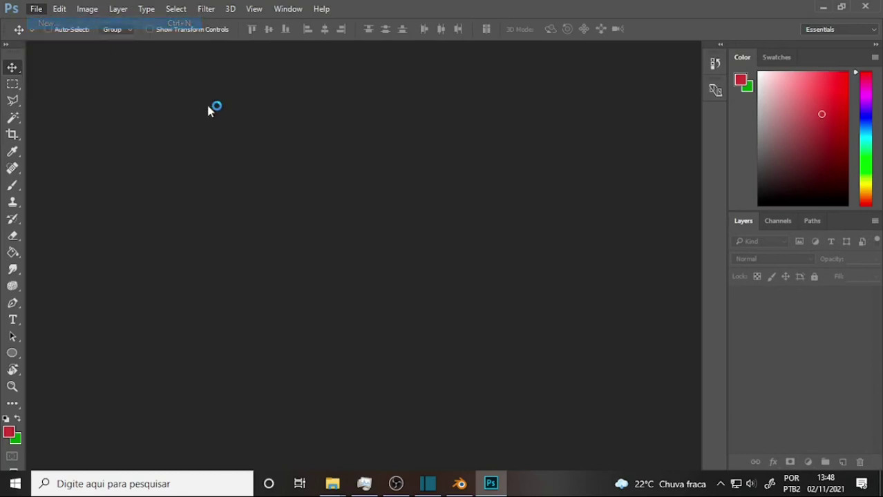
pyautogui.click(586, 195)
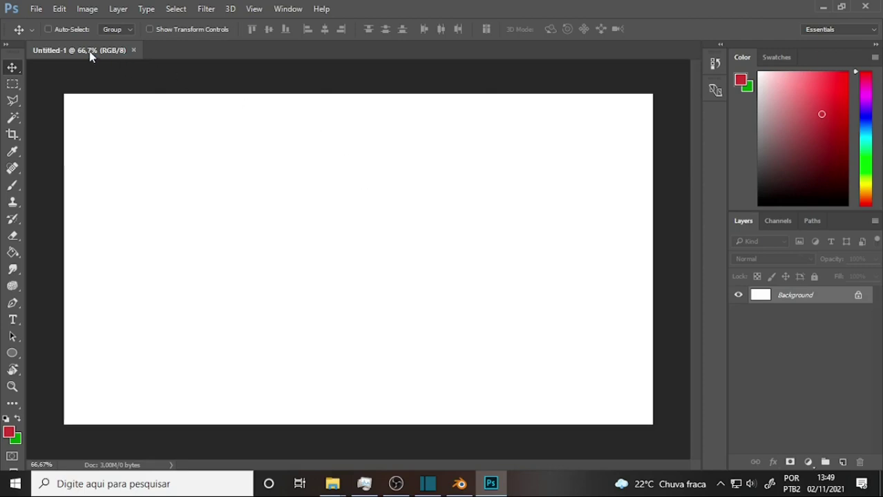
pyautogui.moveTo(90, 53); pyautogui.dragTo(138, 66)
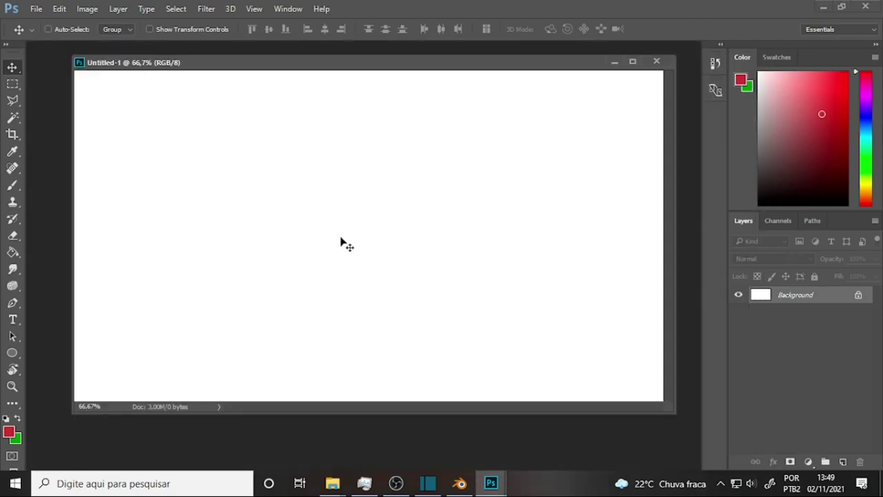
pyautogui.click(460, 484)
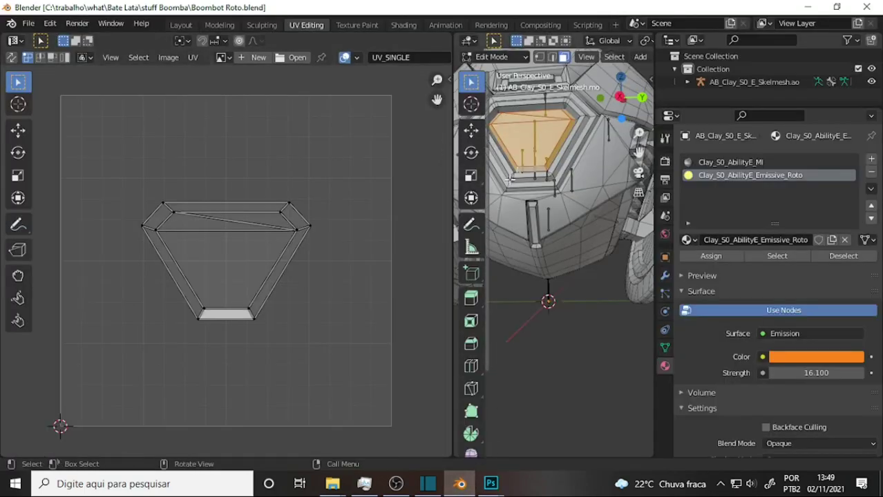
# Step: Copy the Blender view, reselect the top face to show its UV outline, and return to Photoshop
pyautogui.hotkey('ctrl', 'c')
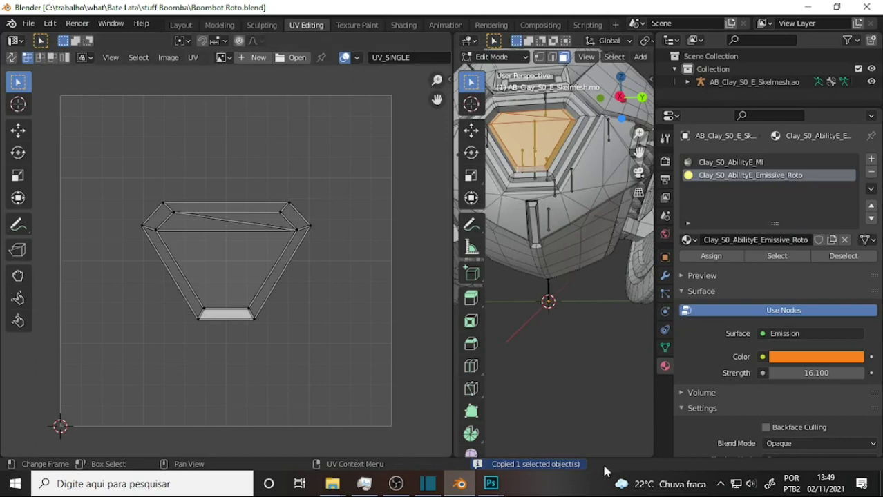
pyautogui.click(582, 352)
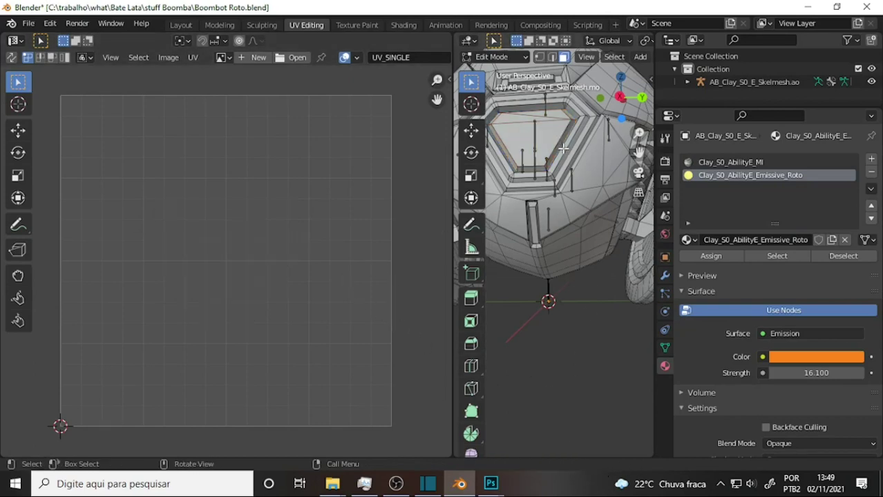
pyautogui.click(562, 150)
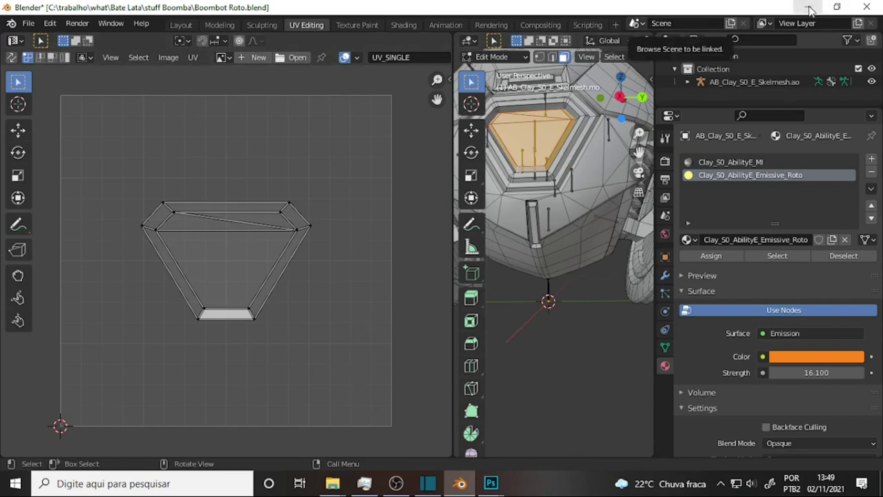
pyautogui.click(806, 6)
pyautogui.press('ctrl')
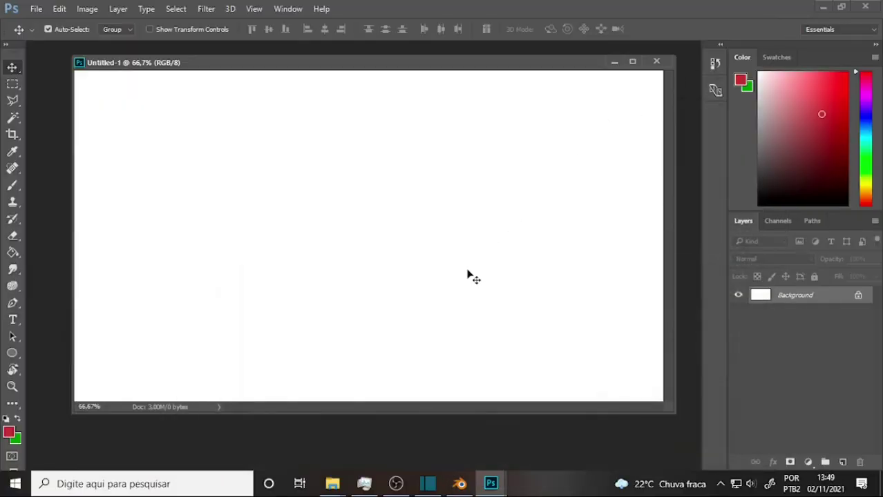
# Step: Paste the Blender capture as Layer 1 and marquee-select the square UV grid at 100% zoom
pyautogui.hotkey('ctrl', 'v')
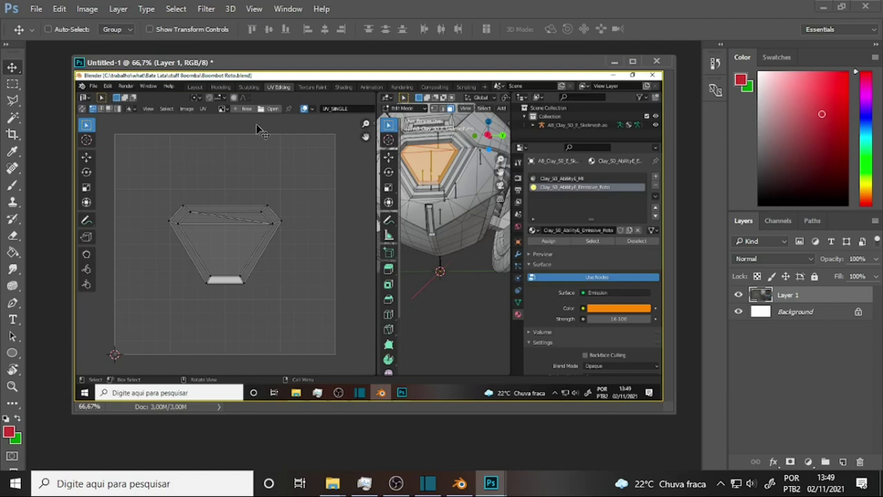
pyautogui.click(12, 84)
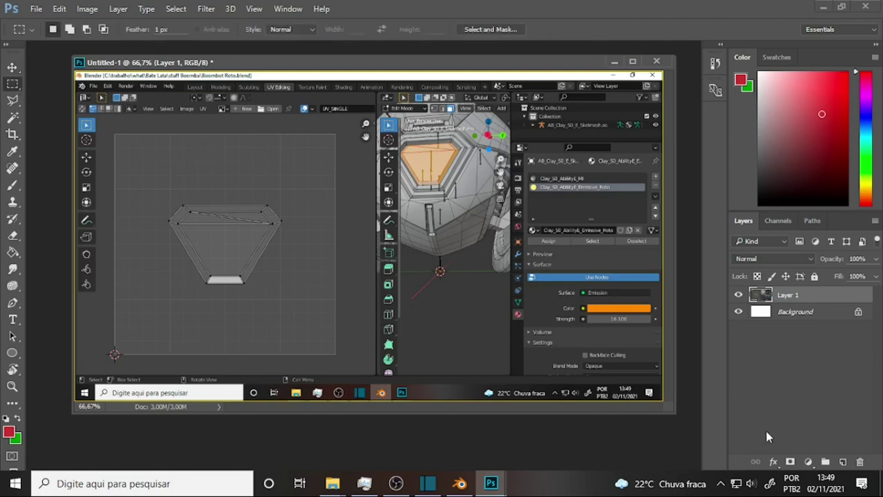
pyautogui.hotkey('ctrl', '+')
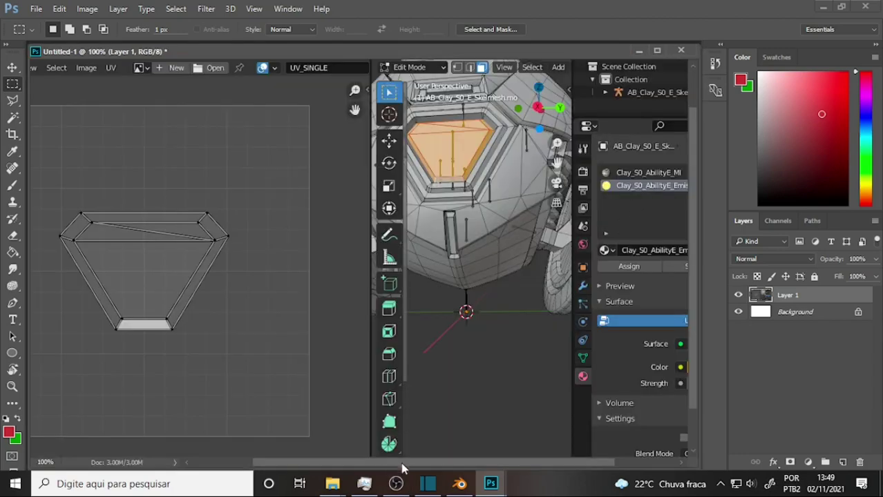
pyautogui.moveTo(352, 463); pyautogui.dragTo(290, 463)
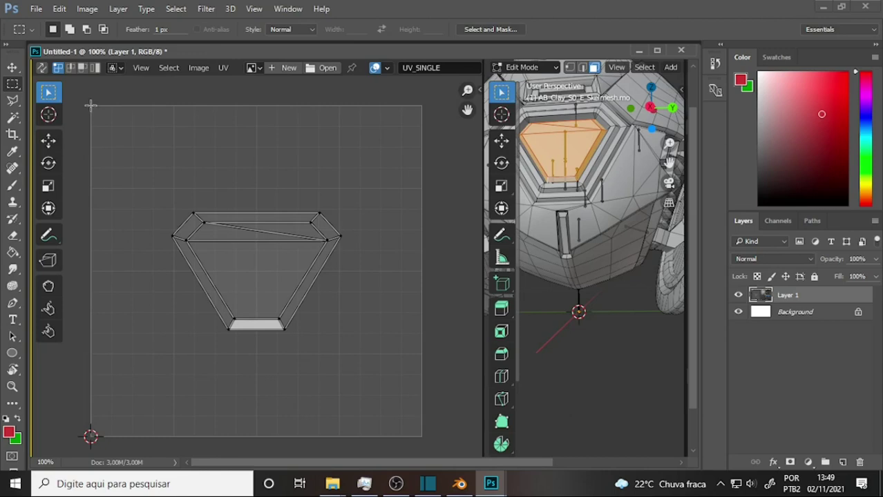
pyautogui.moveTo(91, 105); pyautogui.dragTo(470, 437)
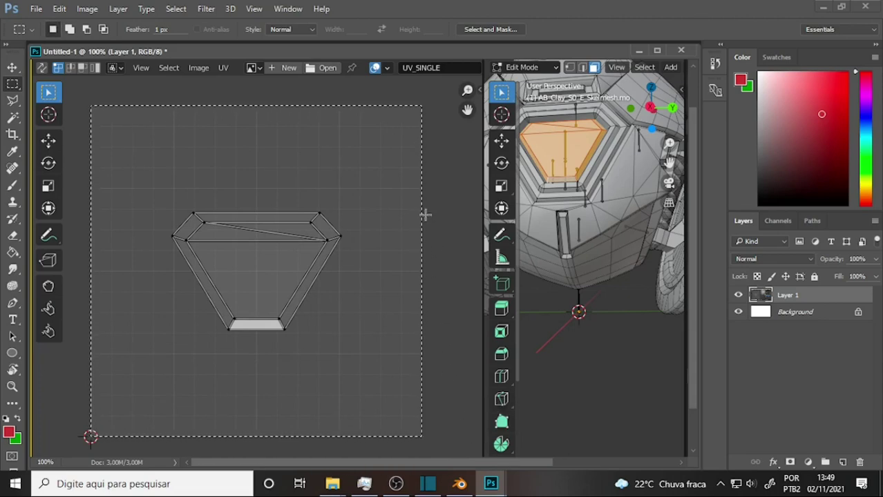
pyautogui.click(95, 9)
# Step: Crop the canvas to the selected square and resize it from 519 to 512 × 512 px
pyautogui.click(135, 142)
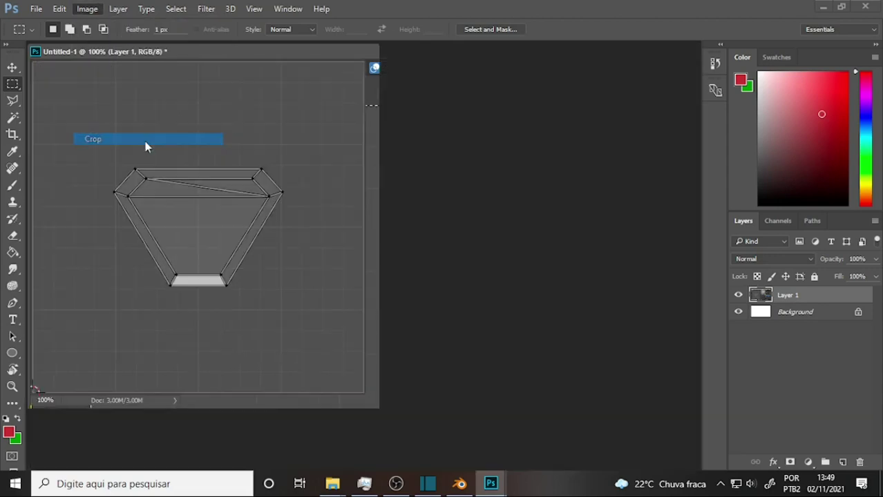
pyautogui.moveTo(209, 50); pyautogui.dragTo(335, 64)
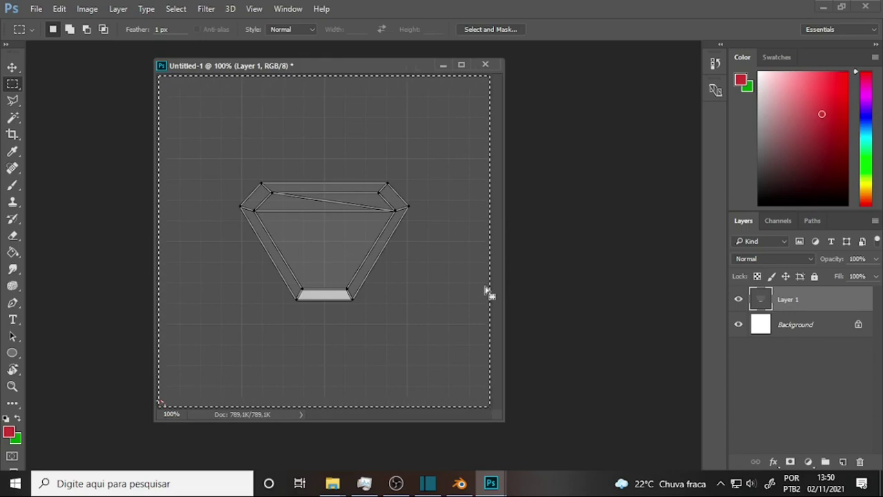
pyautogui.moveTo(404, 65); pyautogui.dragTo(380, 65)
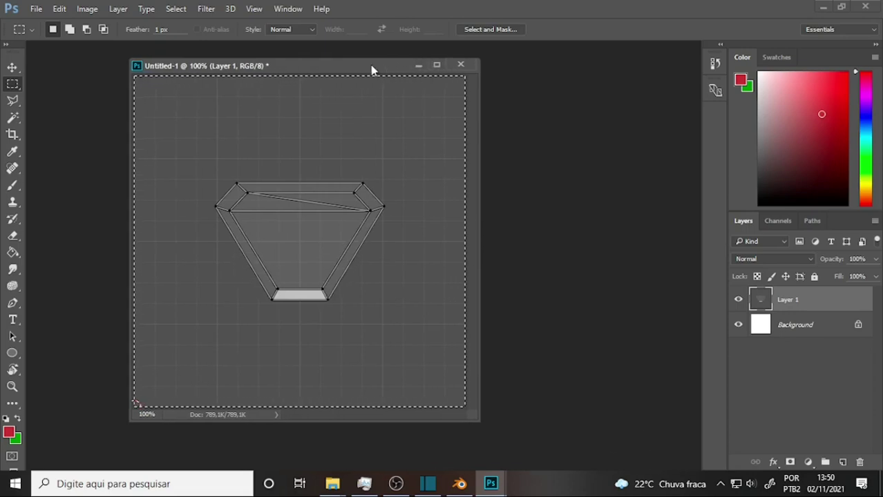
pyautogui.click(87, 8)
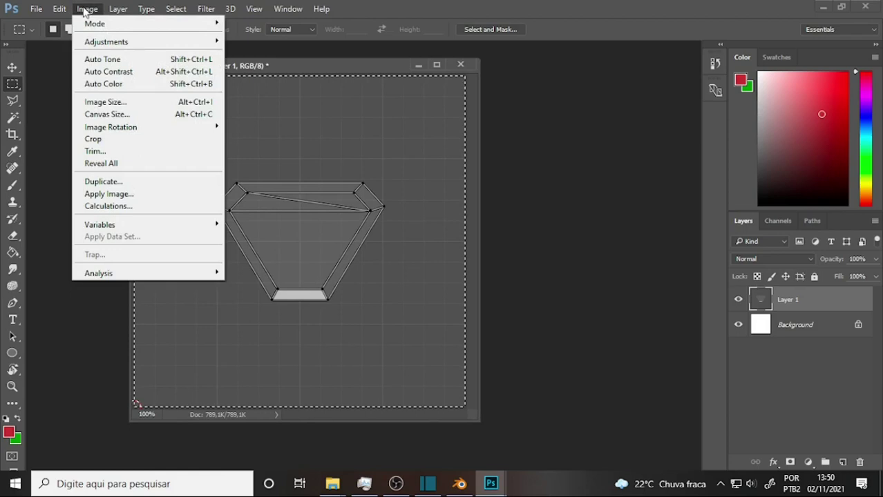
pyautogui.click(130, 102)
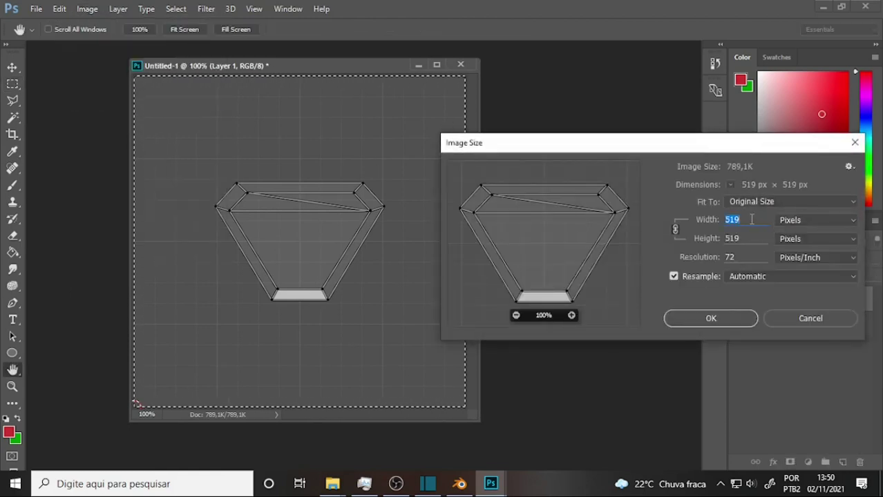
pyautogui.moveTo(748, 219); pyautogui.dragTo(734, 228)
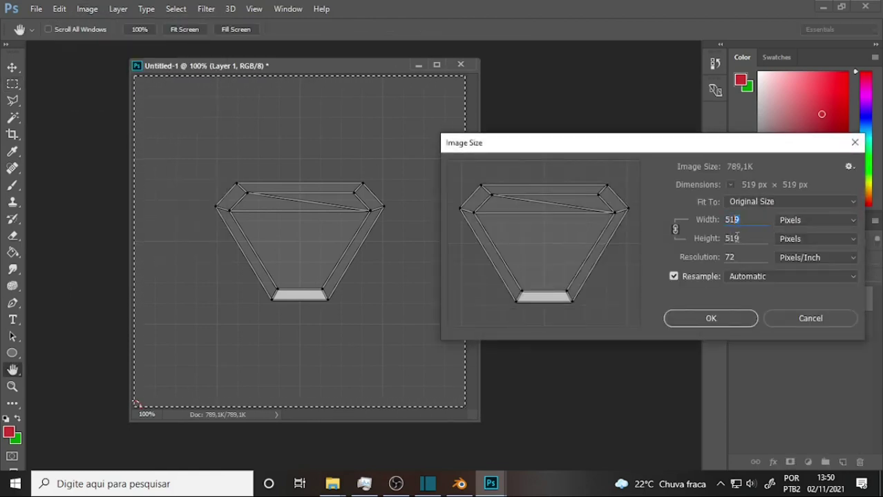
pyautogui.write('2')
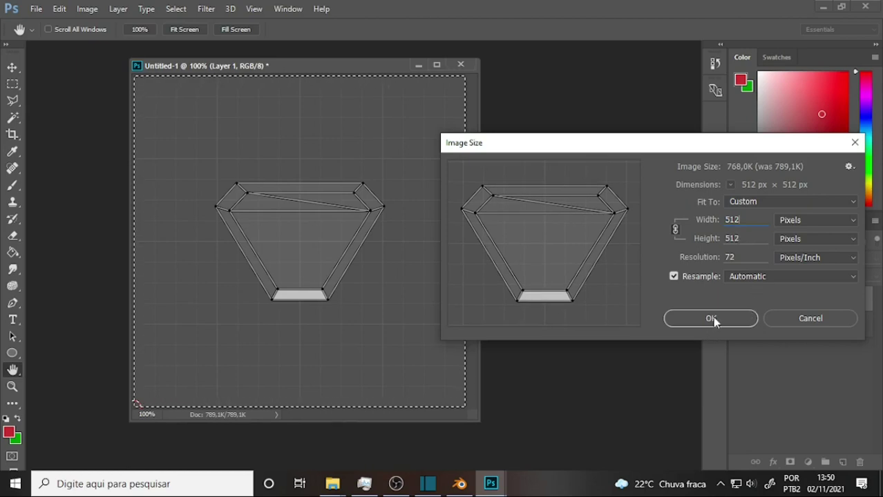
pyautogui.click(712, 319)
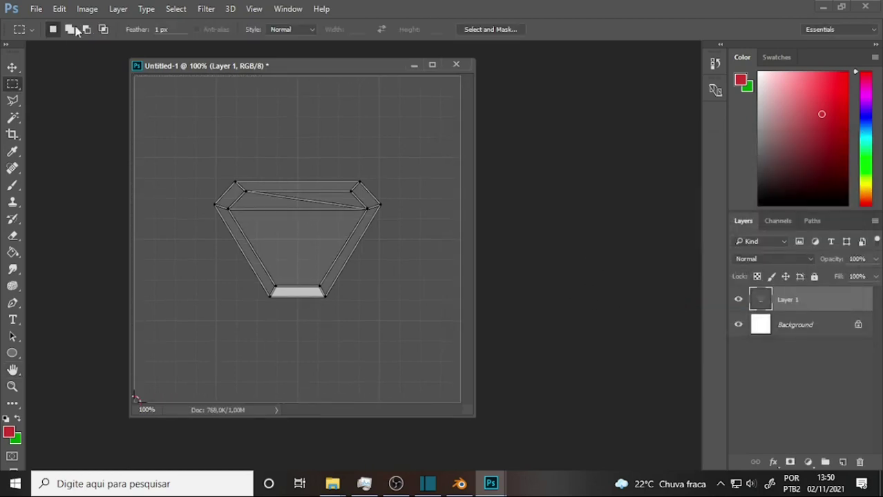
# Step: Recheck Image Size to confirm 512 × 512 px and shift the document window
pyautogui.click(87, 9)
pyautogui.click(130, 104)
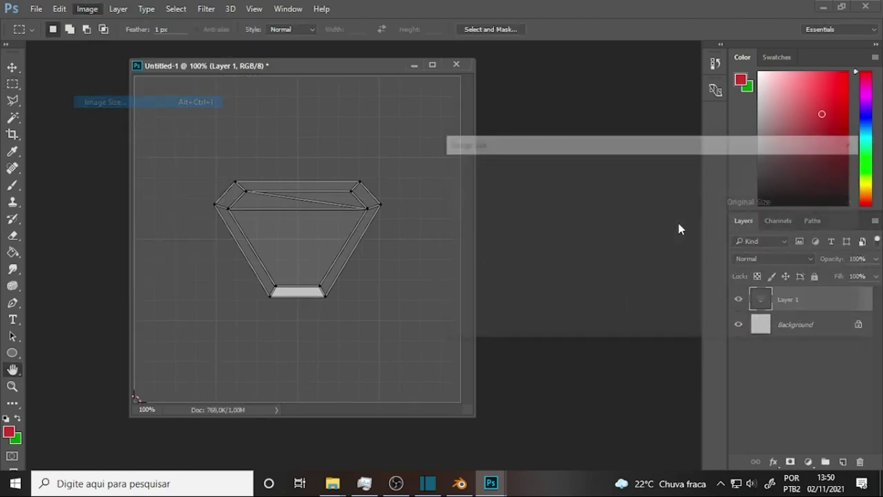
pyautogui.click(704, 323)
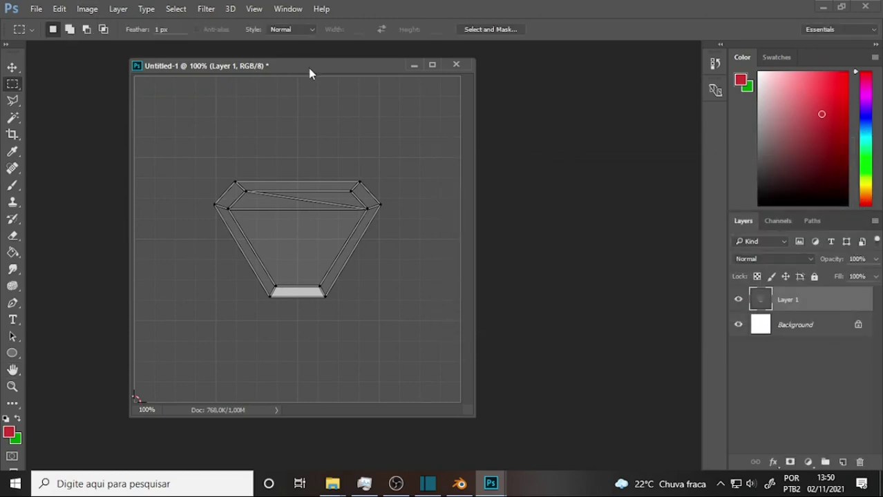
pyautogui.moveTo(309, 73); pyautogui.dragTo(345, 82)
pyautogui.click(36, 8)
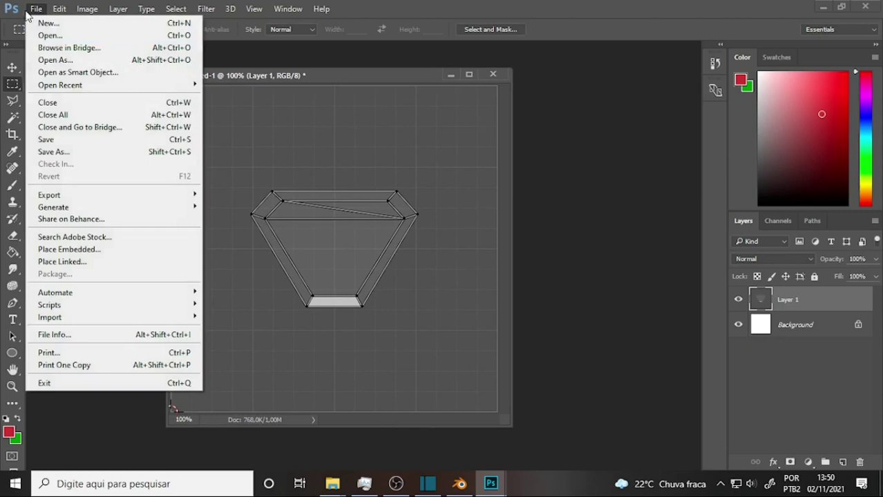
# Step: Save As into the Bate Lata folder as Boombot ref 001.psd, then move the window left
pyautogui.click(93, 152)
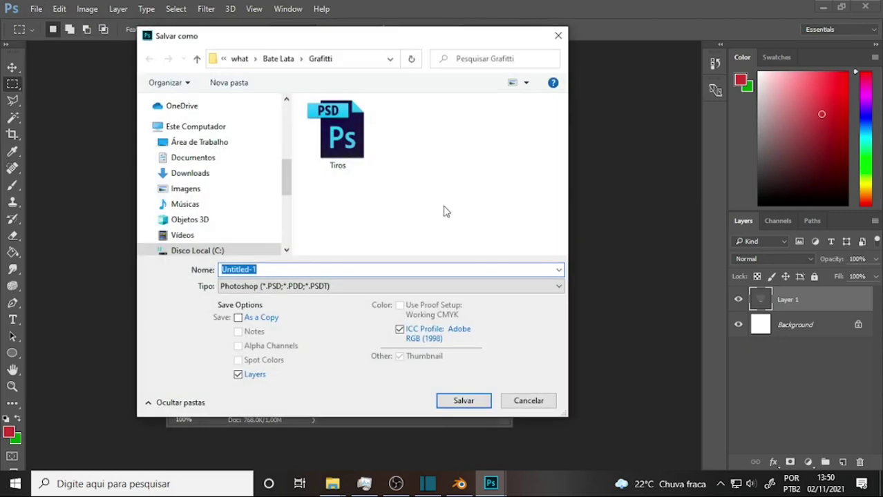
pyautogui.click(278, 59)
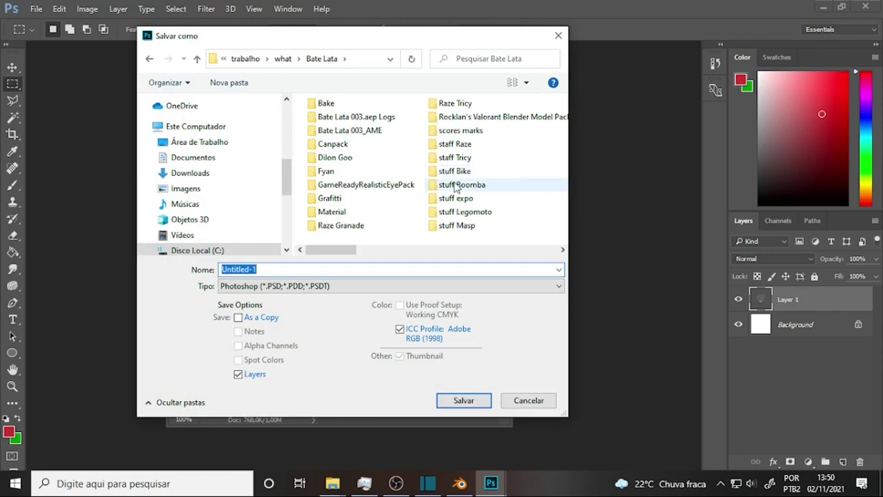
pyautogui.scroll(-1, 456, 186)
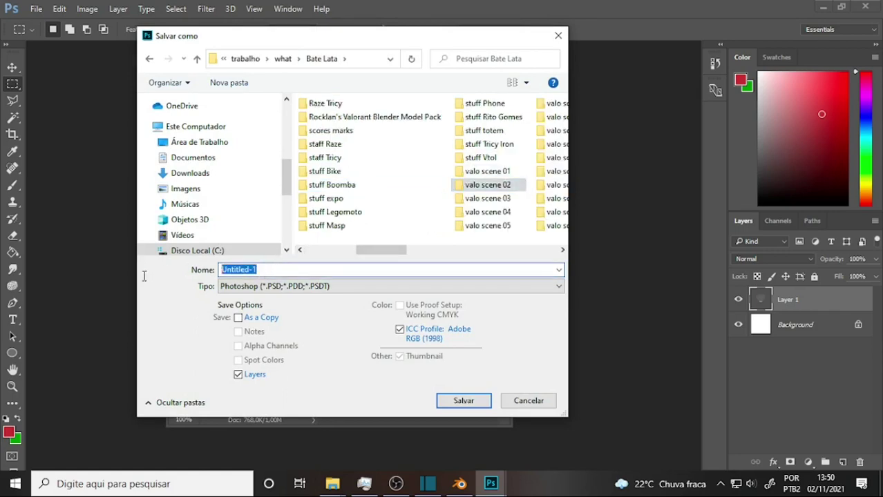
pyautogui.write('Boombot ref 001')
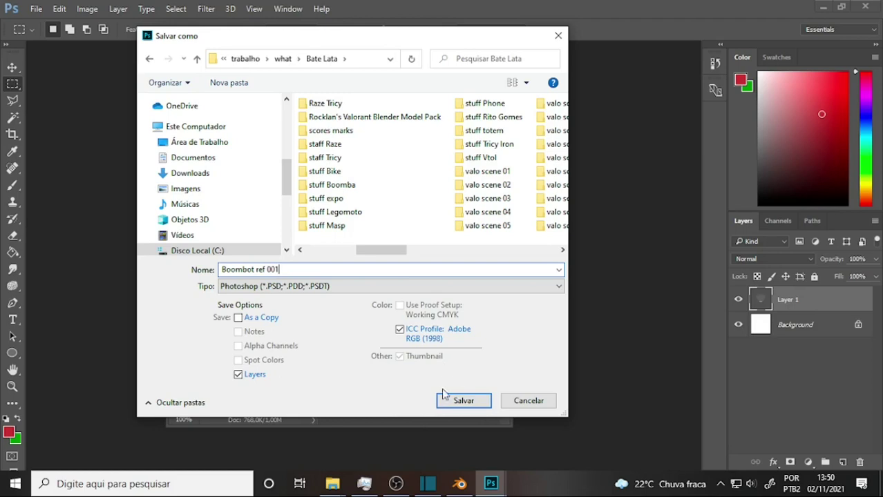
pyautogui.click(448, 400)
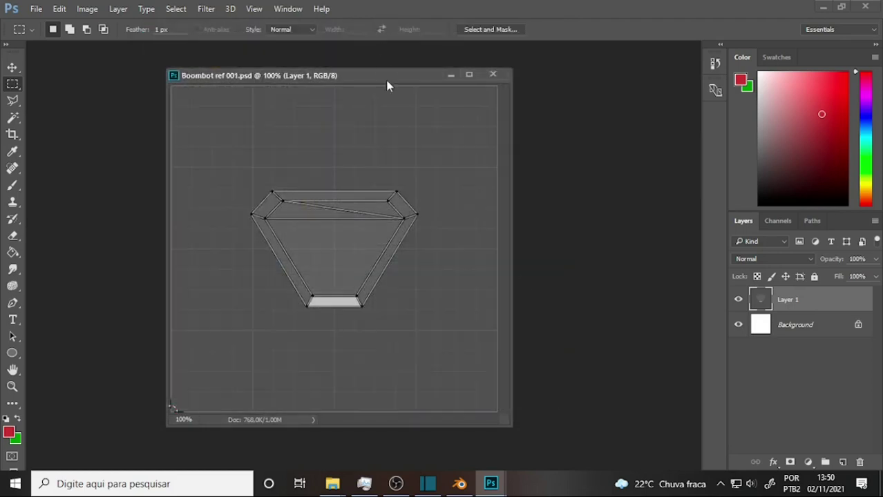
pyautogui.moveTo(386, 75); pyautogui.dragTo(311, 70)
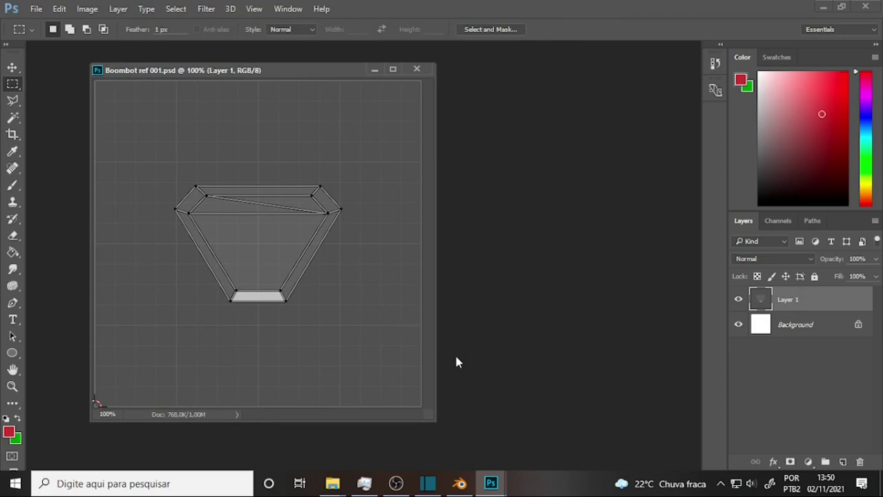
# Step: Open VALORANT scene 03_00021 from Bate Lata > valo scene 03 > ref in Photoshop
pyautogui.click(333, 484)
pyautogui.click(386, 442)
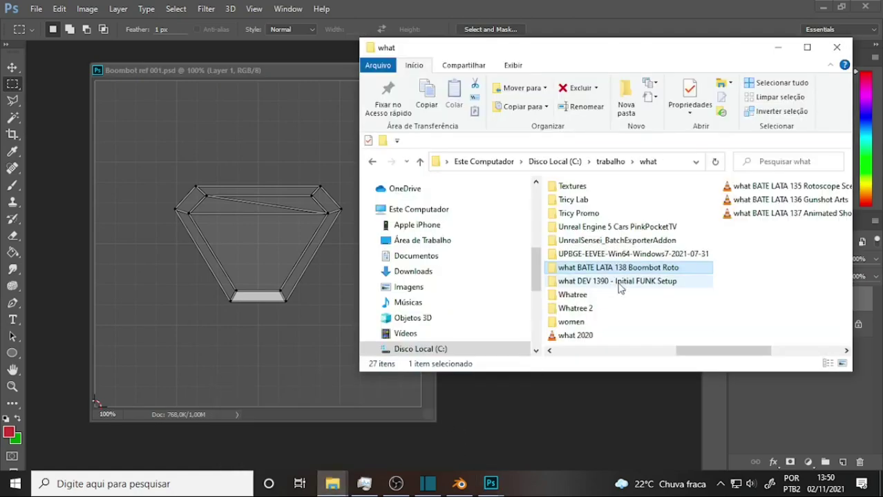
pyautogui.moveTo(714, 351); pyautogui.dragTo(568, 357)
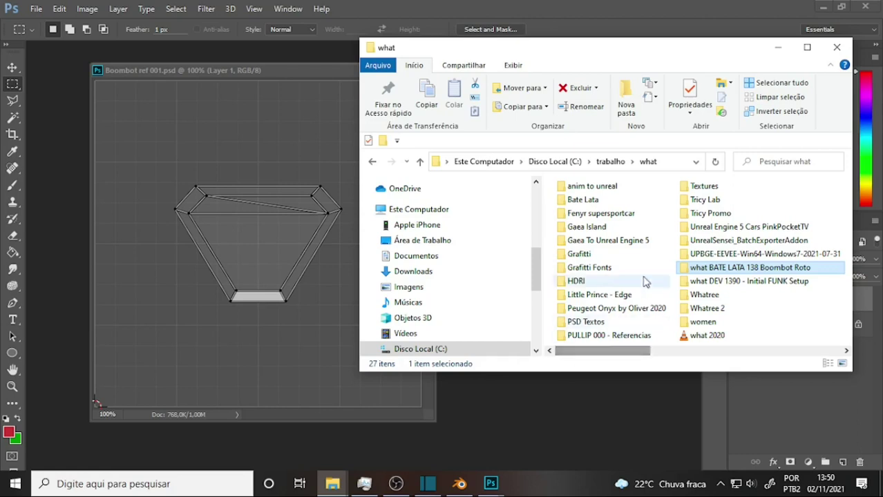
pyautogui.doubleClick(572, 204)
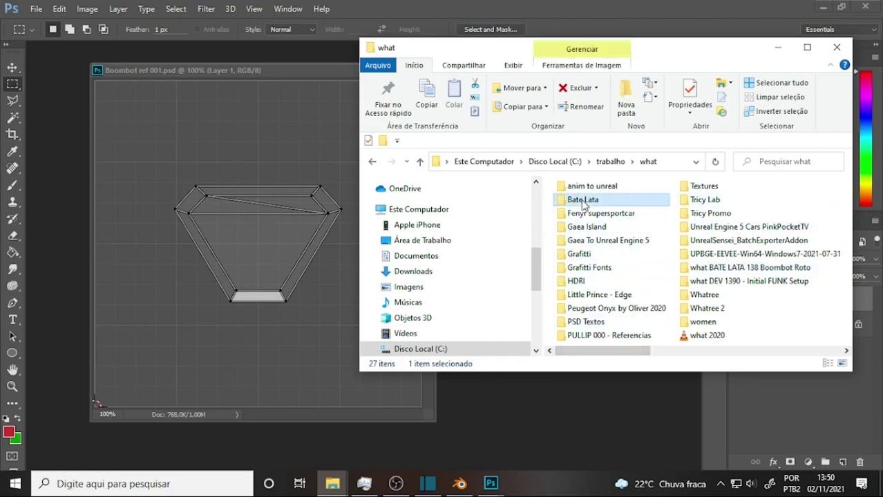
pyautogui.scroll(-3, 767, 256)
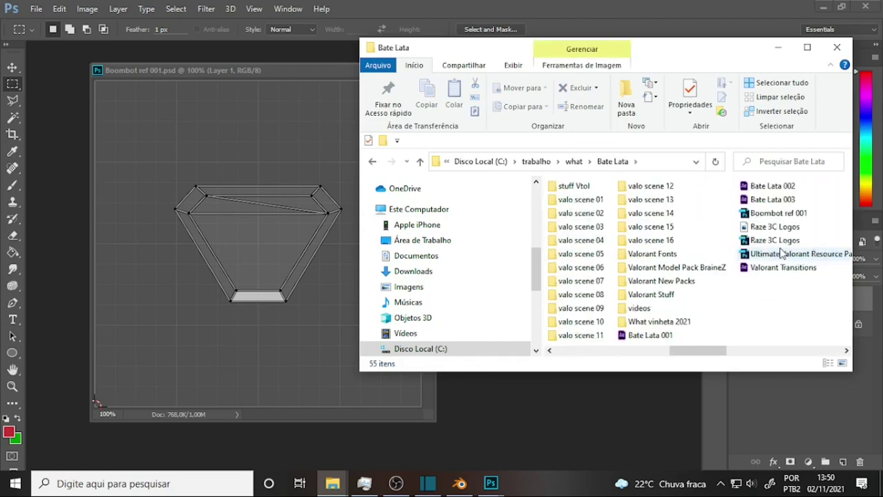
pyautogui.doubleClick(594, 228)
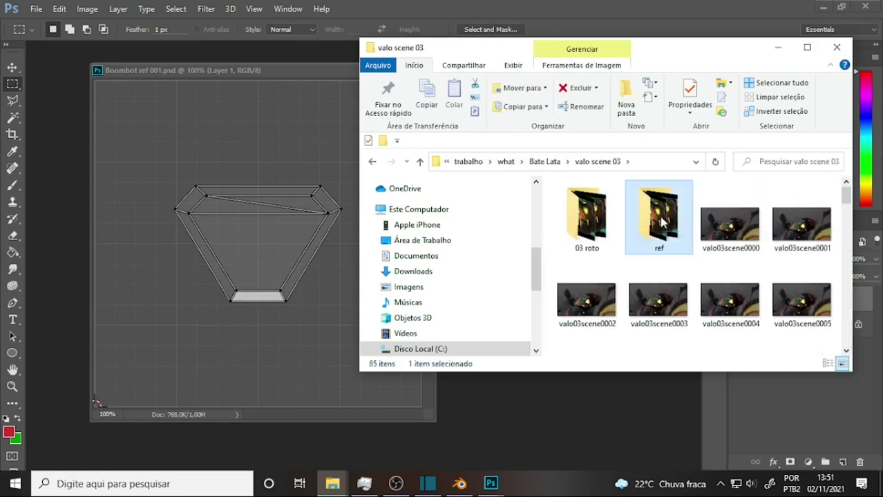
pyautogui.doubleClick(639, 235)
pyautogui.moveTo(846, 195); pyautogui.dragTo(847, 231)
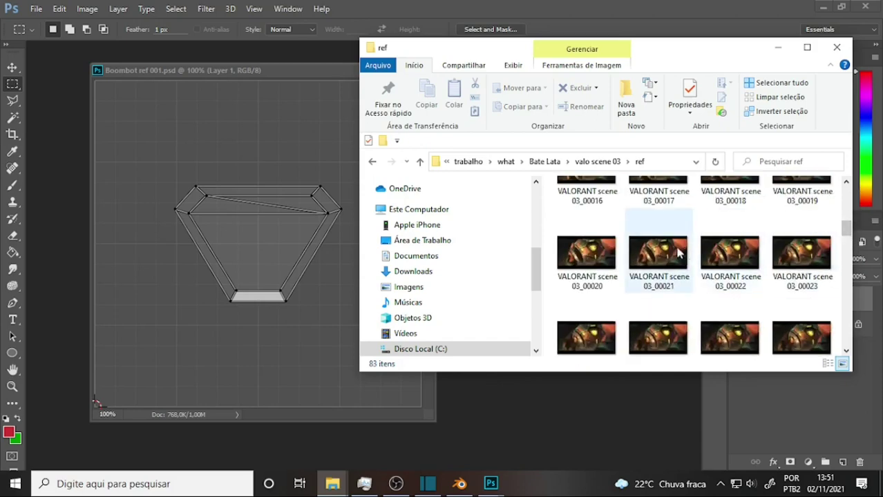
pyautogui.click(669, 253)
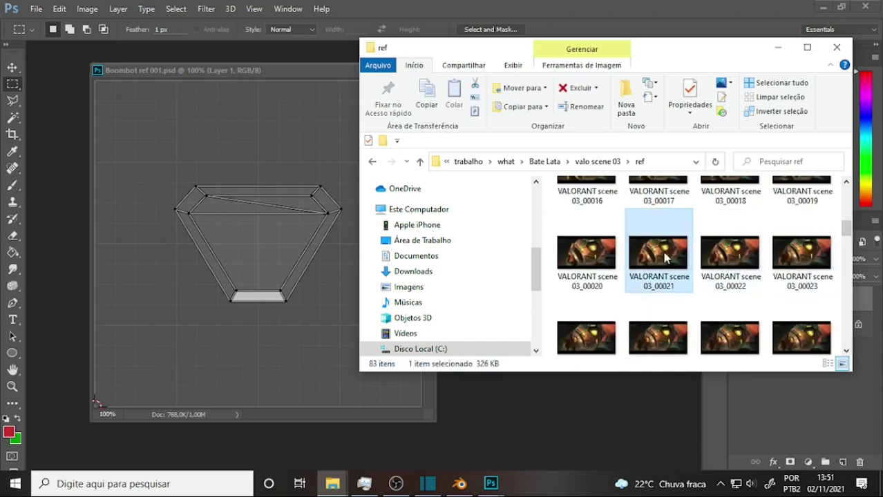
pyautogui.moveTo(665, 257); pyautogui.dragTo(591, 392)
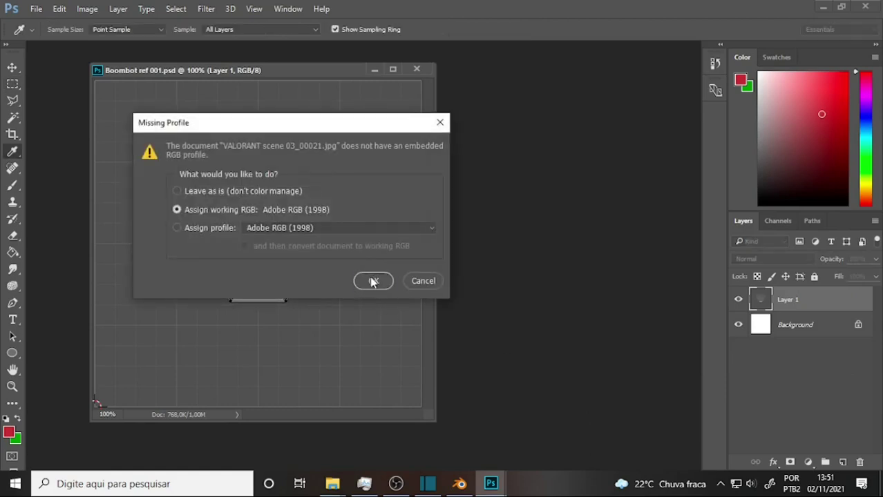
# Step: Accept the working RGB profile, float the frame, and lasso-select the glowing yellow face
pyautogui.click(373, 281)
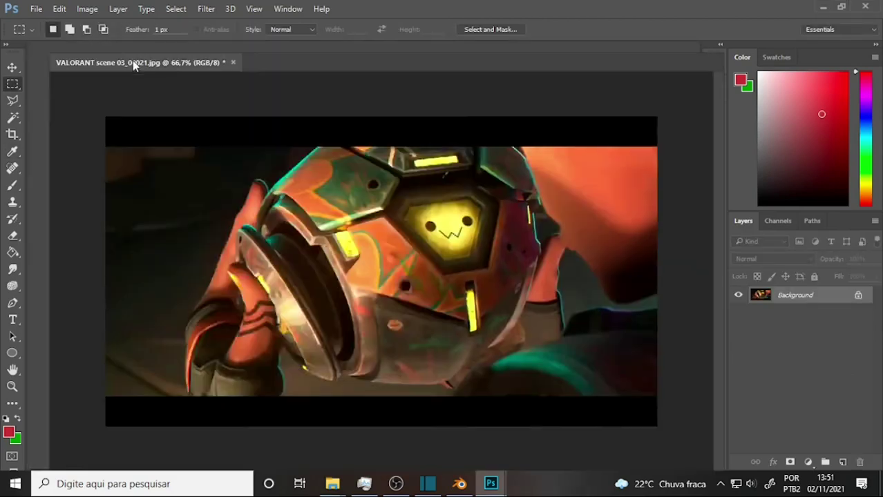
pyautogui.moveTo(109, 52); pyautogui.dragTo(132, 75)
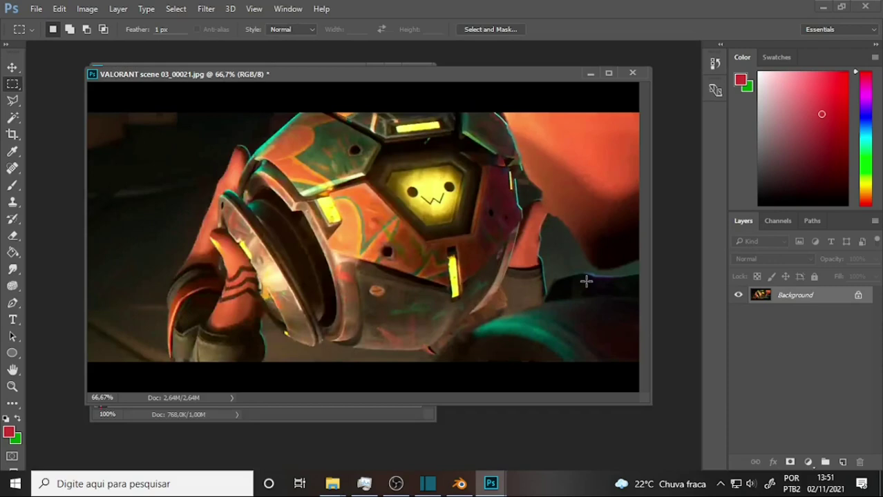
pyautogui.click(12, 100)
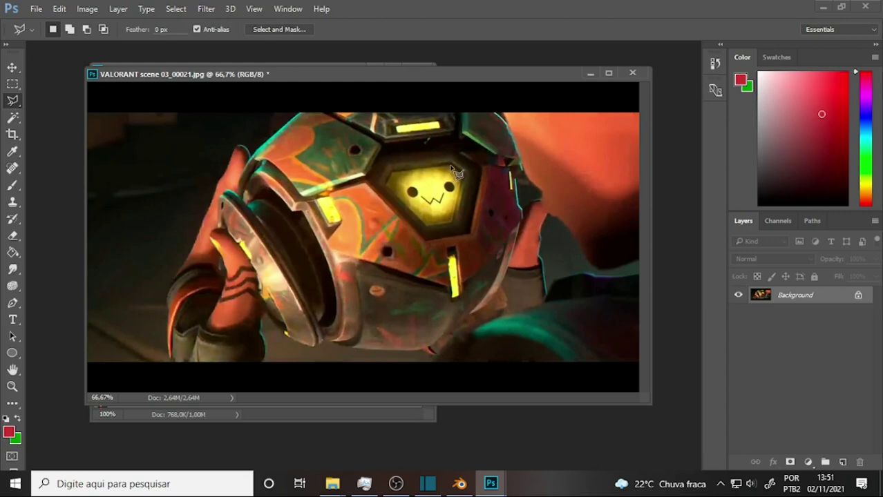
pyautogui.moveTo(450, 166); pyautogui.dragTo(392, 176)
pyautogui.moveTo(392, 179)
pyautogui.mouseDown()
pyautogui.moveTo(430, 230)
pyautogui.moveTo(458, 230)
pyautogui.moveTo(463, 181)
pyautogui.moveTo(450, 169)
pyautogui.mouseUp()
# Step: Move the lassoed yellow face into Boombot ref 001 as Layer 2 inside the UV outline
pyautogui.click(13, 67)
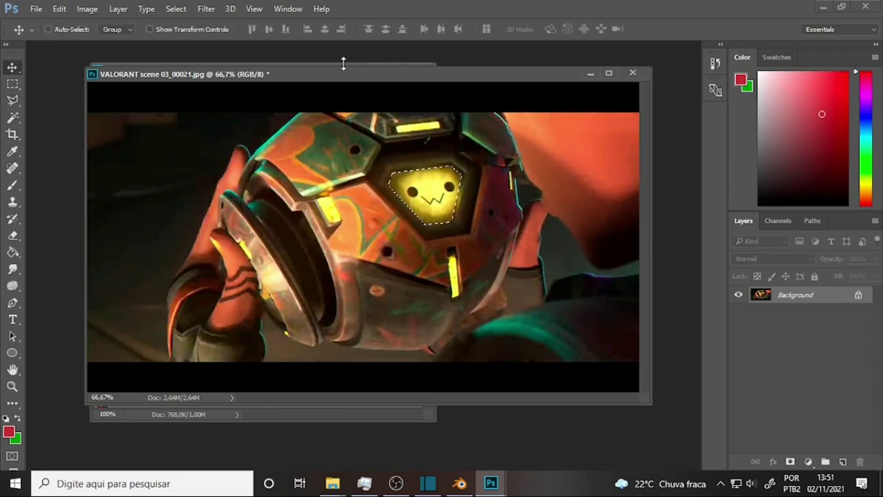
pyautogui.moveTo(345, 78); pyautogui.dragTo(524, 84)
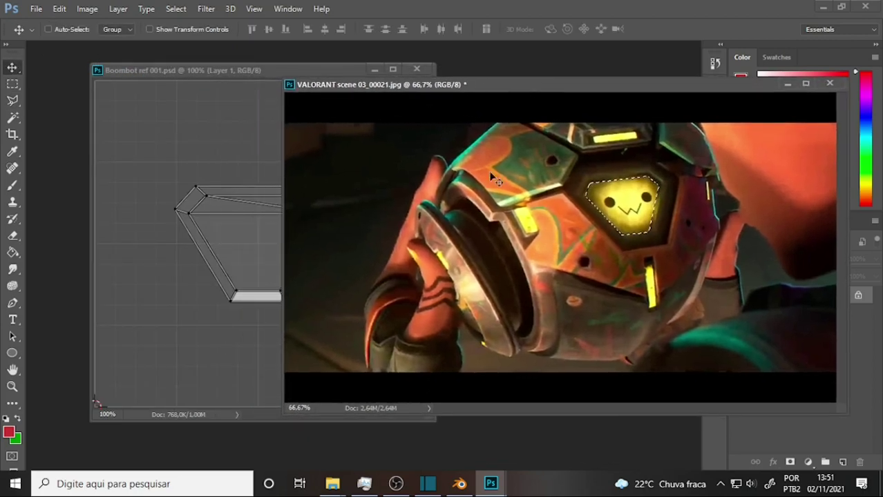
pyautogui.moveTo(646, 204)
pyautogui.mouseDown()
pyautogui.moveTo(220, 228)
pyautogui.moveTo(242, 230)
pyautogui.mouseUp()
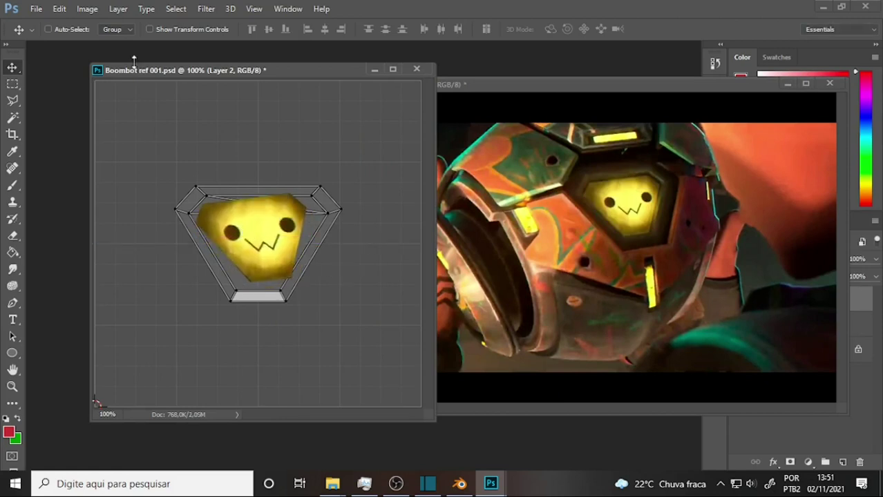
pyautogui.click(89, 10)
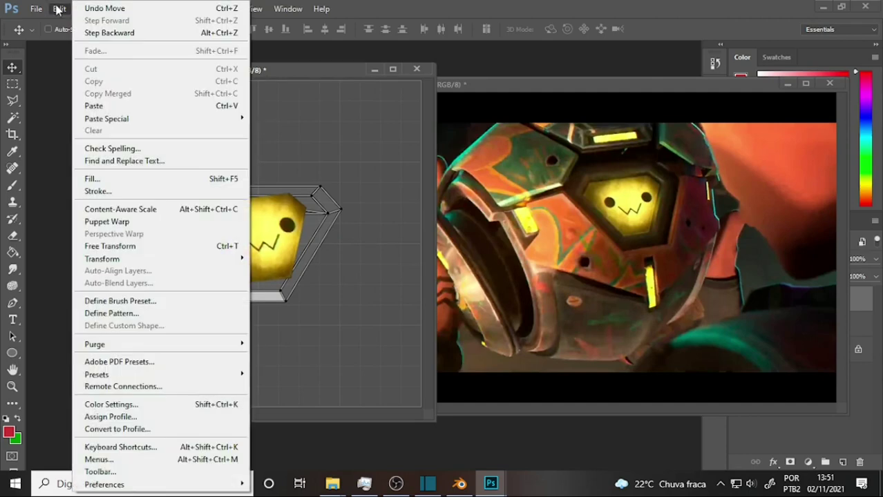
pyautogui.moveTo(102, 259)
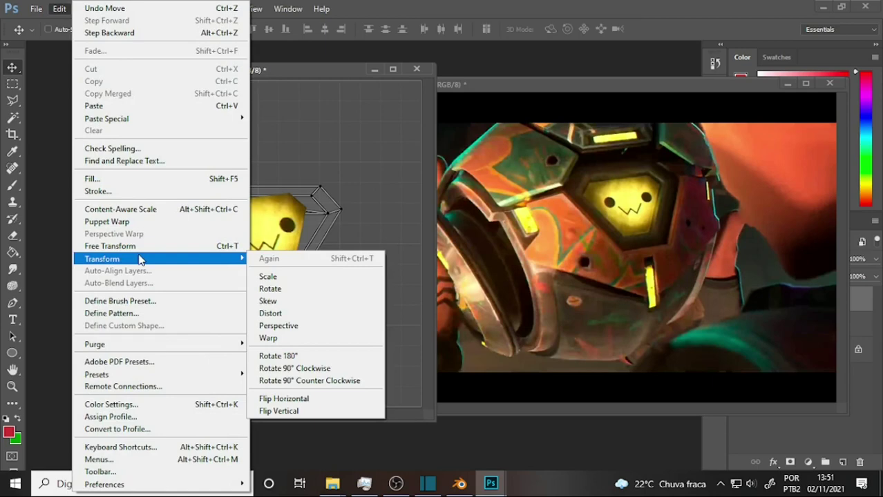
# Step: Distort the face's four corners to fill the trapezoid UV outline and commit
pyautogui.click(305, 315)
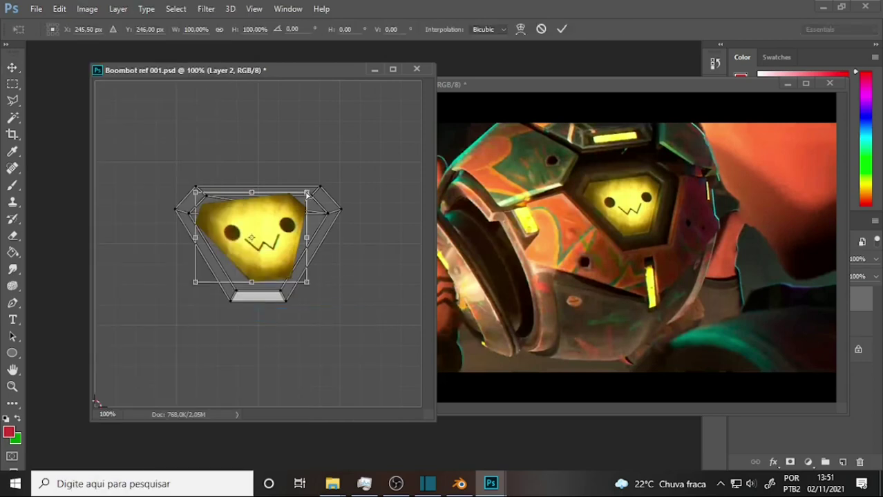
pyautogui.moveTo(308, 195); pyautogui.dragTo(349, 185)
pyautogui.moveTo(197, 193); pyautogui.dragTo(180, 163)
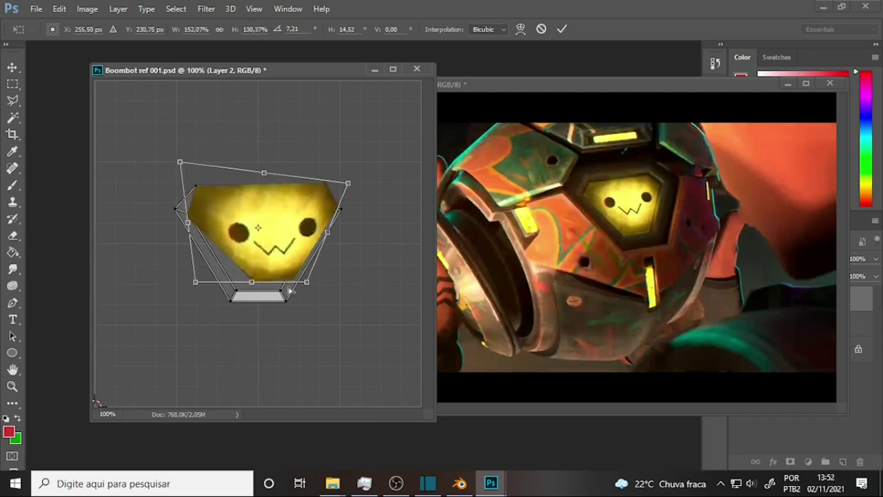
pyautogui.moveTo(309, 285); pyautogui.dragTo(301, 309)
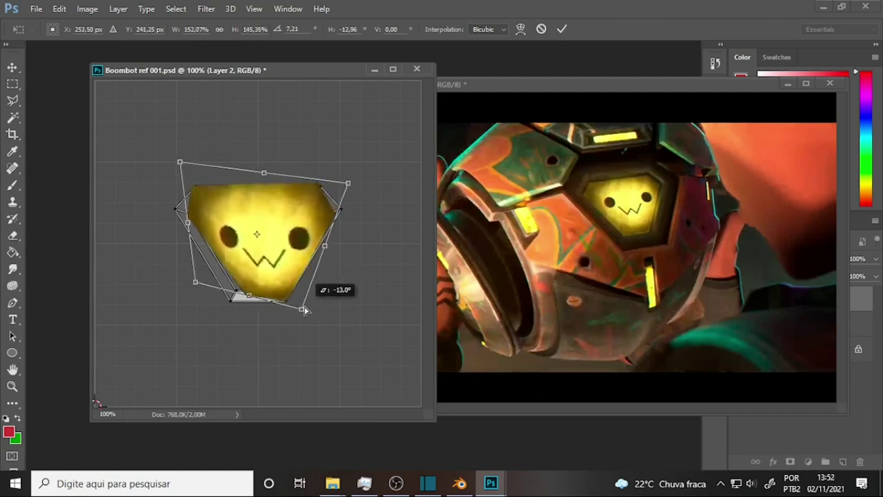
pyautogui.moveTo(196, 279); pyautogui.dragTo(156, 295)
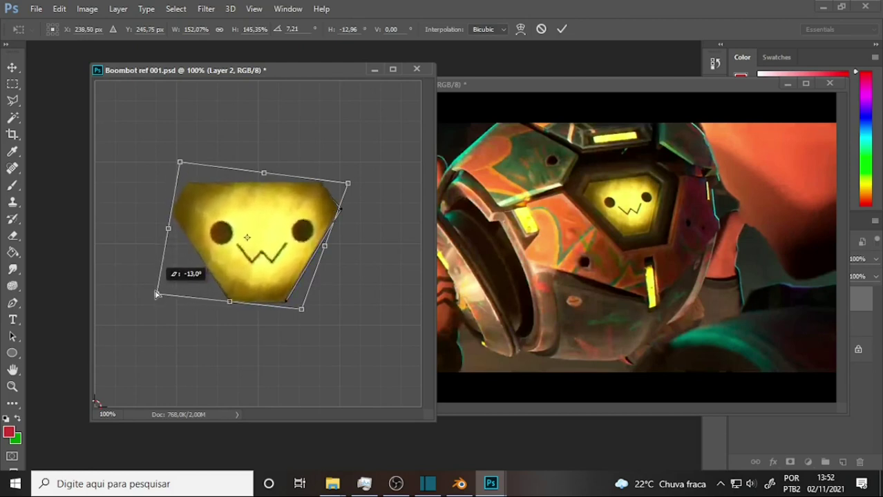
pyautogui.press('Return')
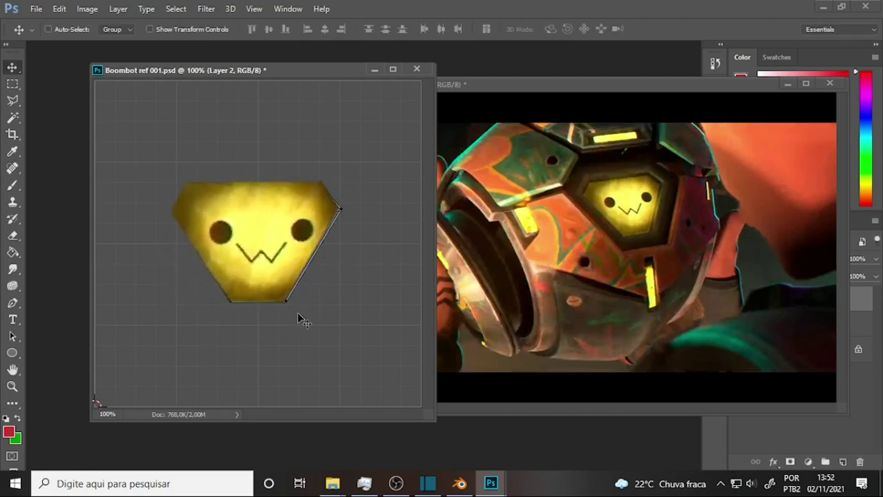
# Step: Close the VALORANT reference window and select Layer 1 with the UV wireframe
pyautogui.moveTo(730, 88); pyautogui.dragTo(461, 133)
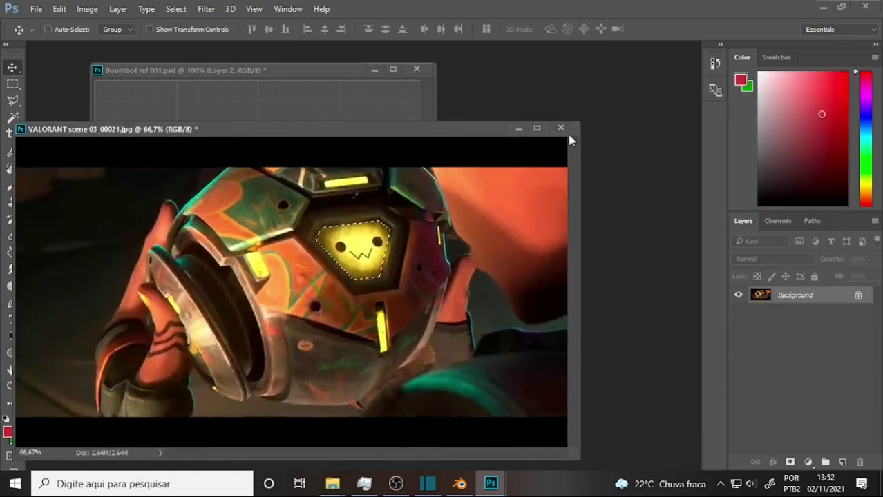
pyautogui.click(560, 128)
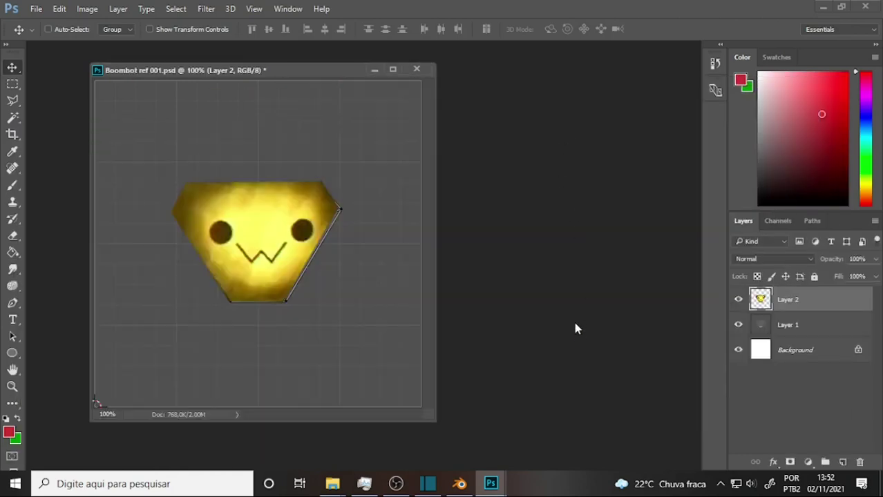
pyautogui.click(798, 325)
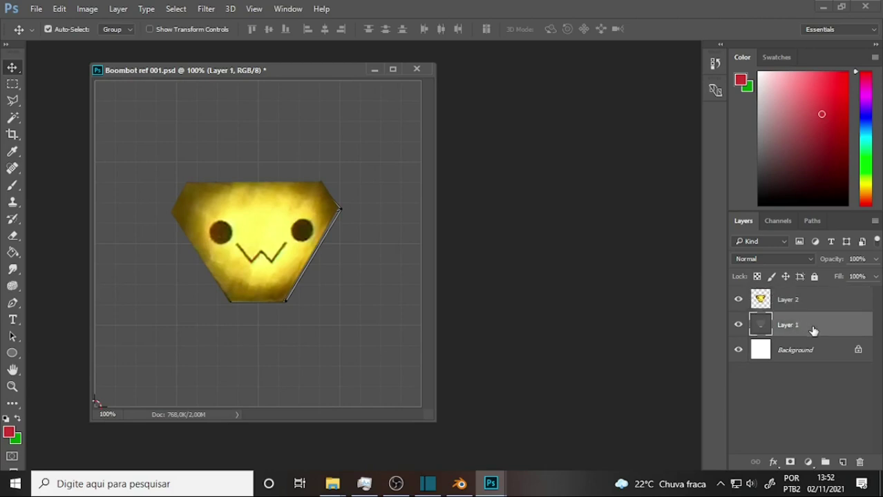
# Step: Duplicate the wireframe above Layer 2 and, after trying Screen and Multiply, blend it Hard Light
pyautogui.hotkey('ctrl', 'j')
pyautogui.moveTo(817, 326); pyautogui.dragTo(816, 298)
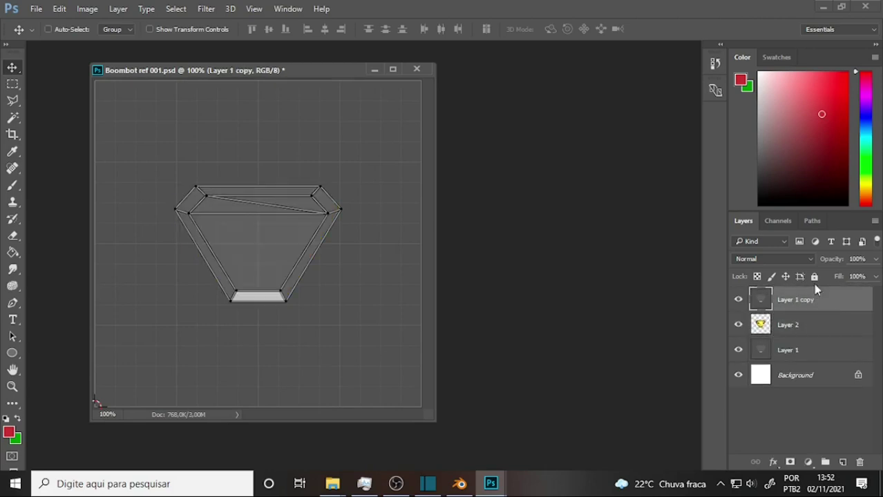
pyautogui.click(765, 260)
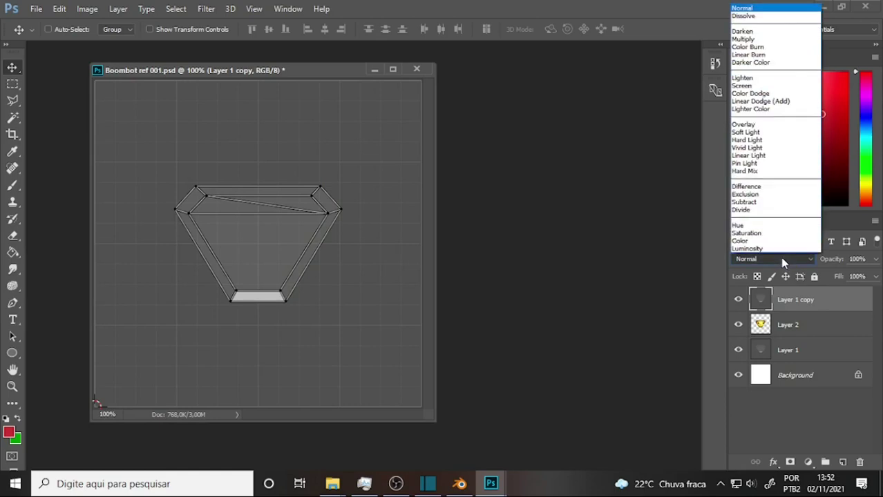
pyautogui.click(750, 85)
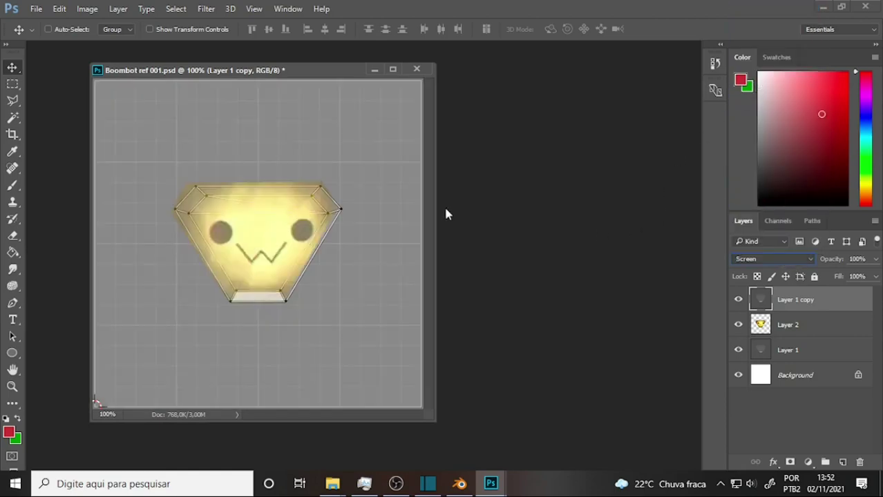
pyautogui.click(778, 260)
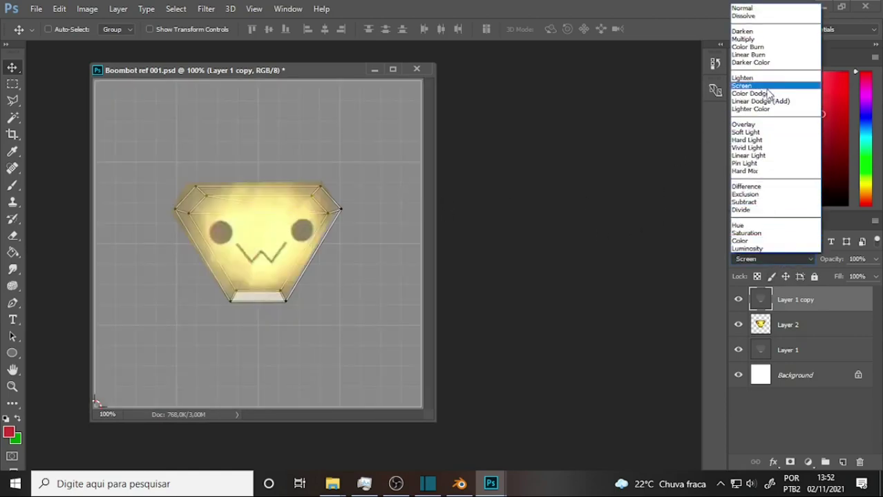
pyautogui.click(761, 39)
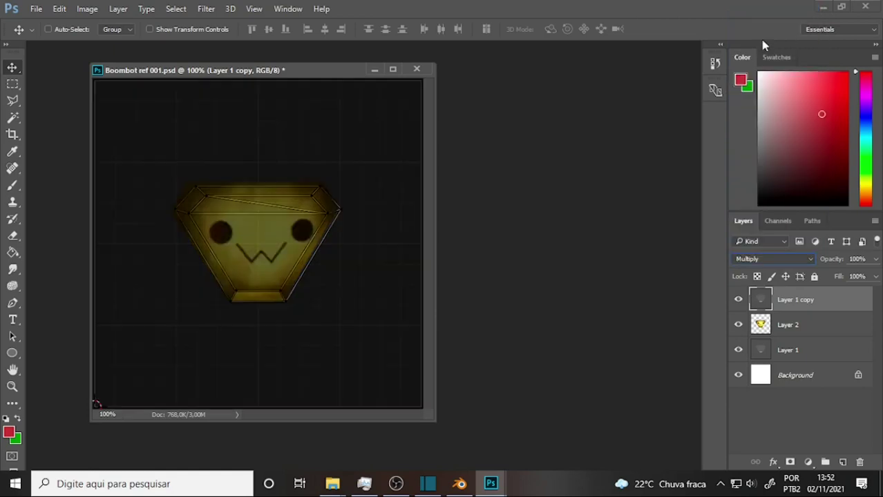
pyautogui.click(784, 260)
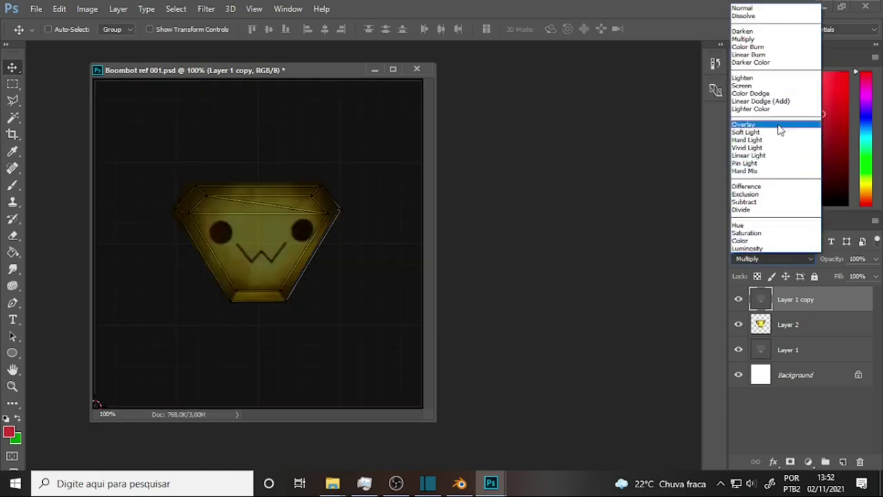
pyautogui.click(760, 140)
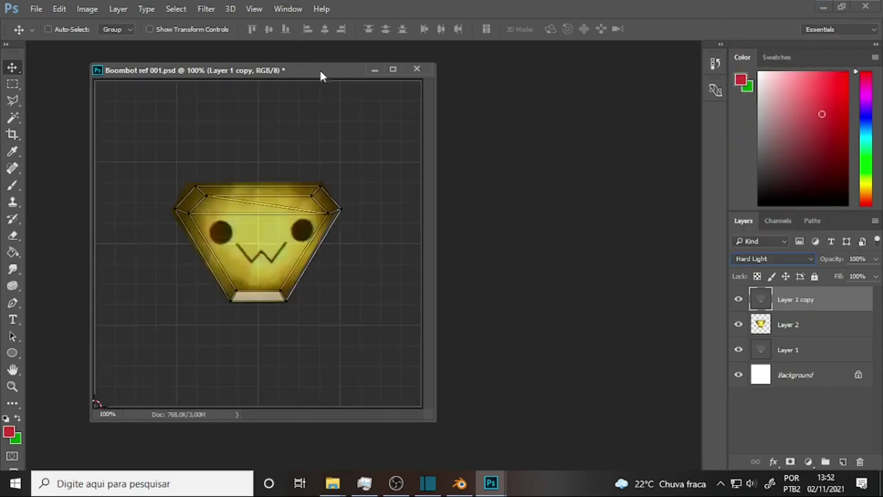
pyautogui.moveTo(320, 71); pyautogui.dragTo(381, 69)
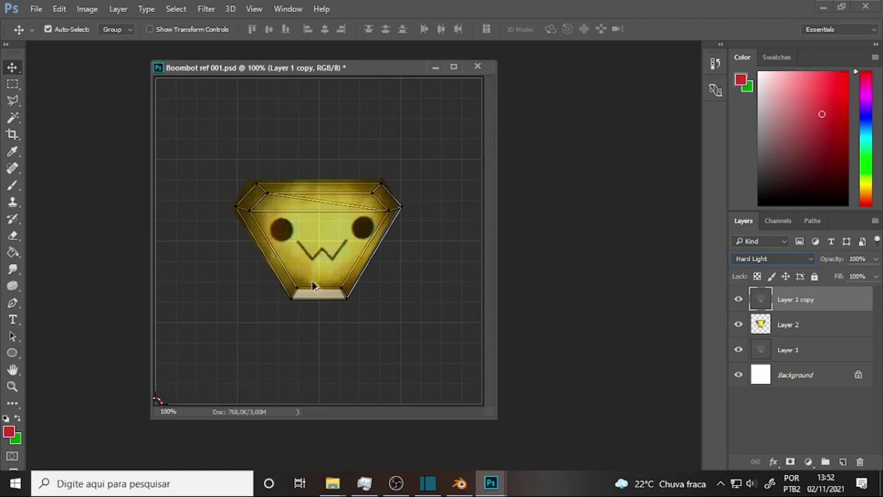
# Step: Zoom to 200%, draw a trial 38 px circle on the left eye, then delete Ellipse 1
pyautogui.hotkey('ctrl', 'shift', 'alt', 'n')
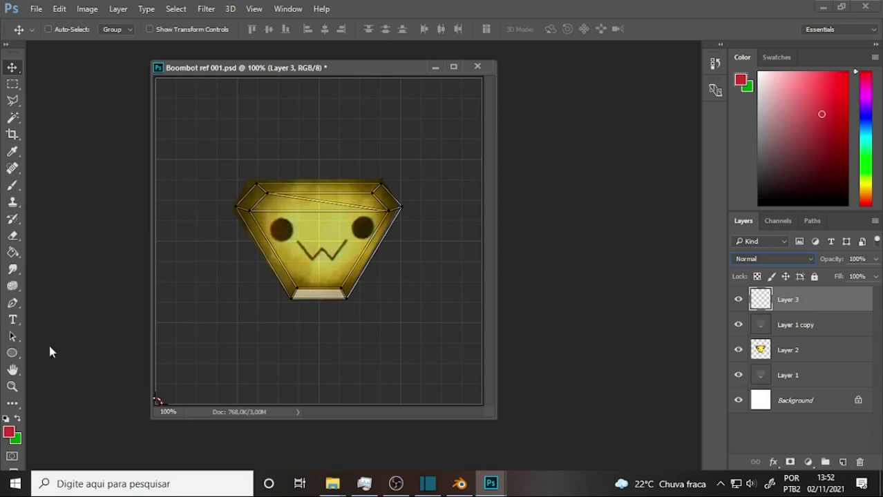
pyautogui.click(11, 353)
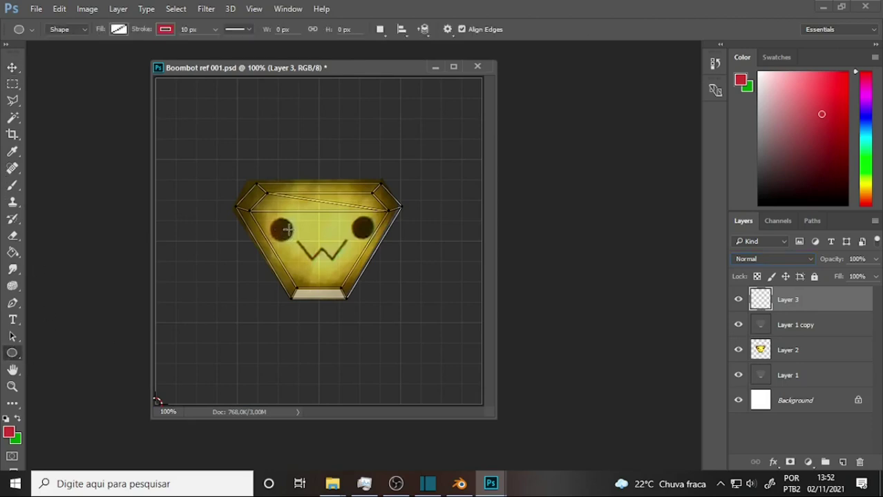
pyautogui.hotkey('ctrl', '+')
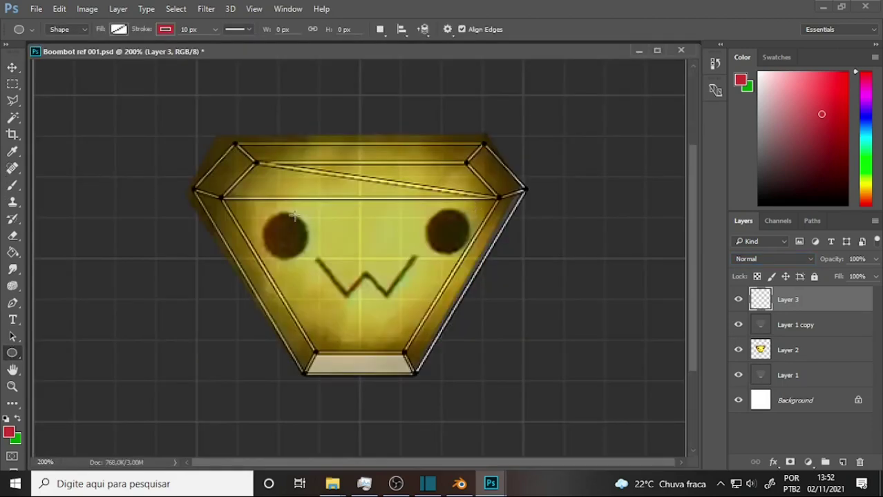
pyautogui.moveTo(283, 236); pyautogui.dragTo(324, 258)
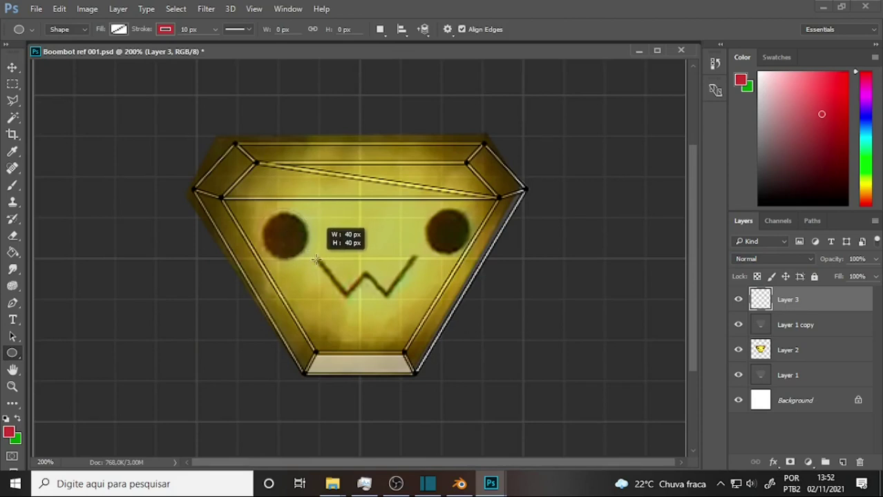
pyautogui.moveTo(324, 258); pyautogui.dragTo(311, 259)
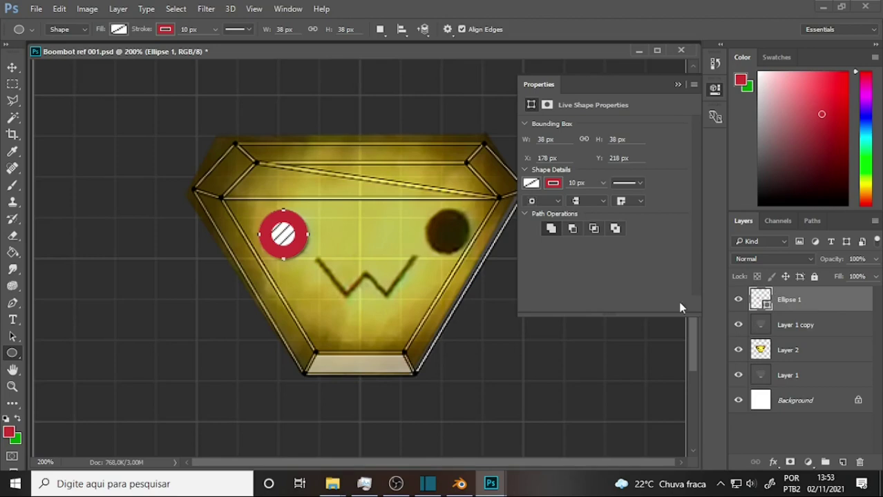
pyautogui.moveTo(854, 299); pyautogui.dragTo(860, 461)
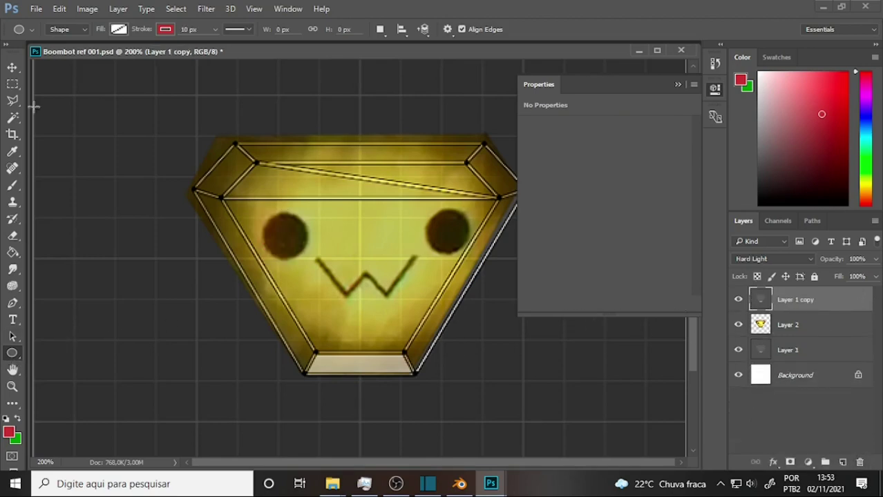
# Step: Select a circle over the left eye and fill it with black 000000 on a new layer
pyautogui.moveTo(12, 84); pyautogui.dragTo(70, 102)
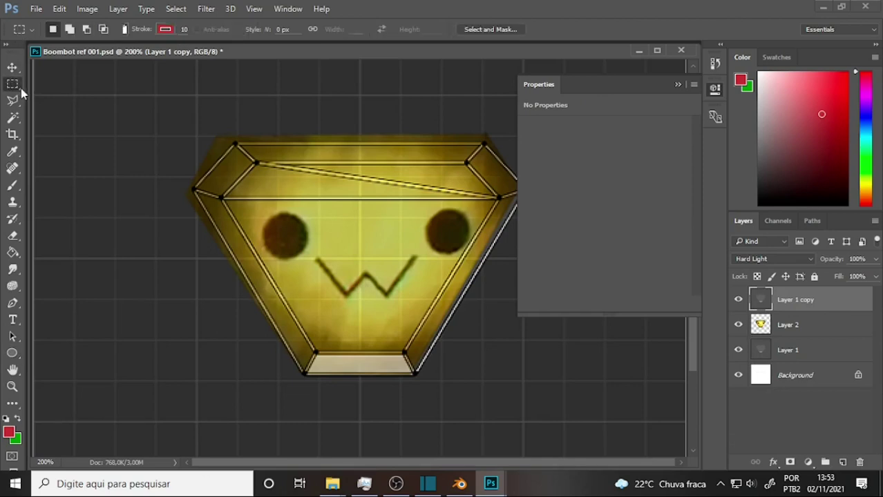
pyautogui.click(70, 100)
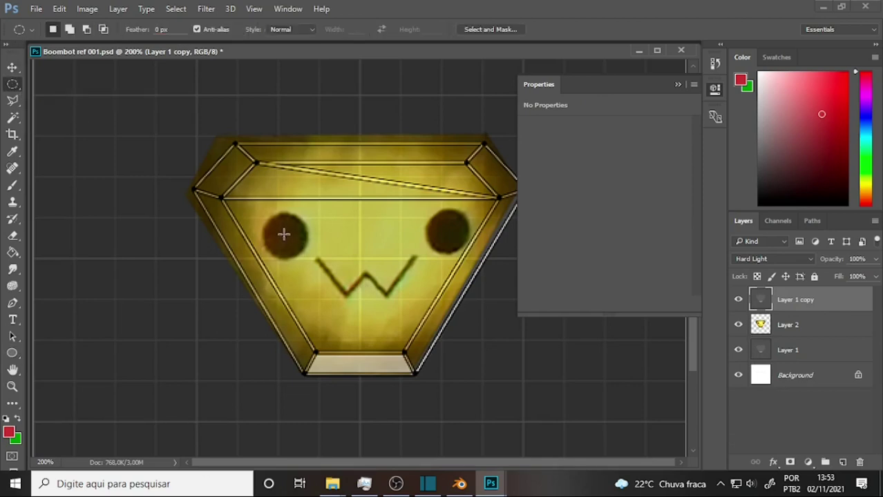
pyautogui.moveTo(283, 236); pyautogui.dragTo(328, 258)
pyautogui.hotkey('ctrl', 'shift', 'alt', 'n')
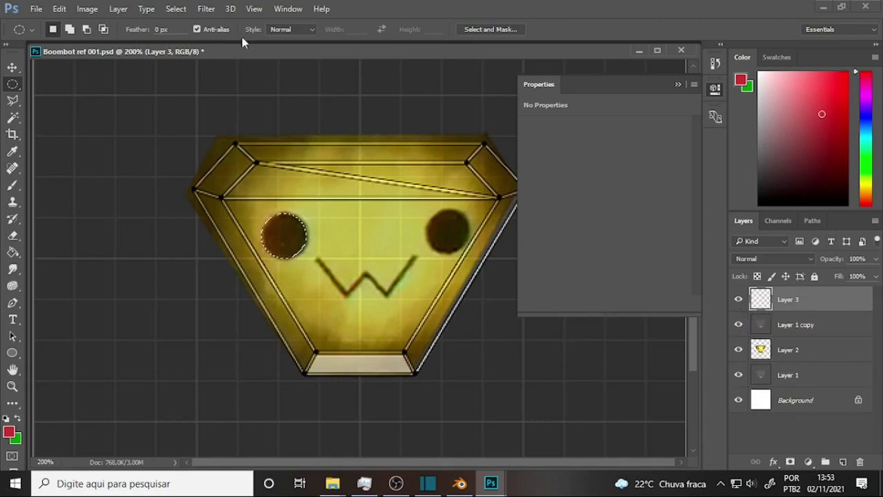
pyautogui.click(13, 252)
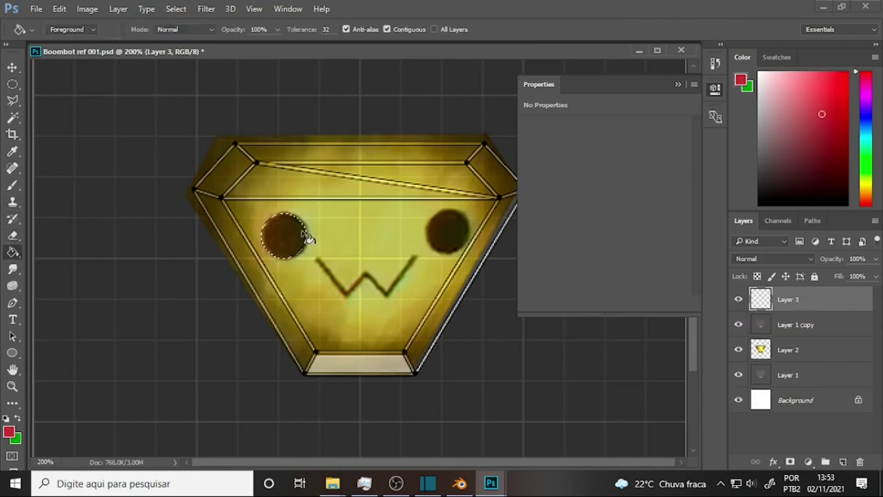
pyautogui.click(281, 238)
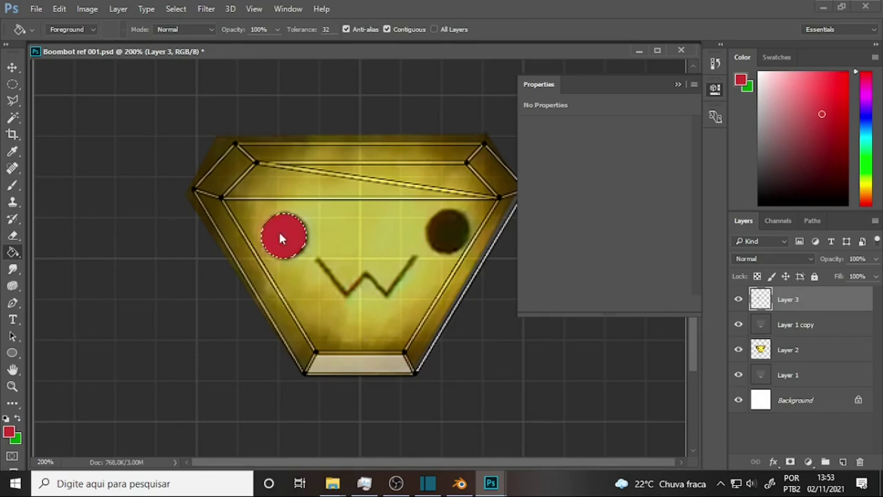
pyautogui.click(9, 432)
pyautogui.write('000000')
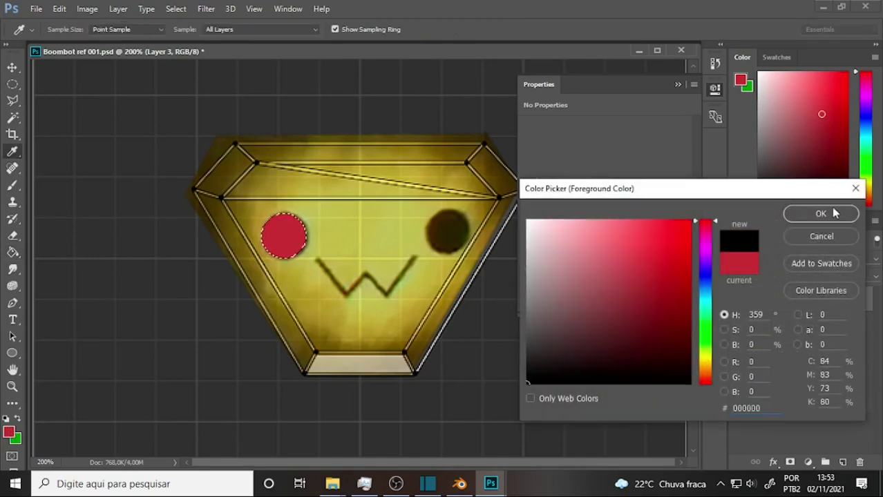
pyautogui.click(820, 213)
pyautogui.click(281, 237)
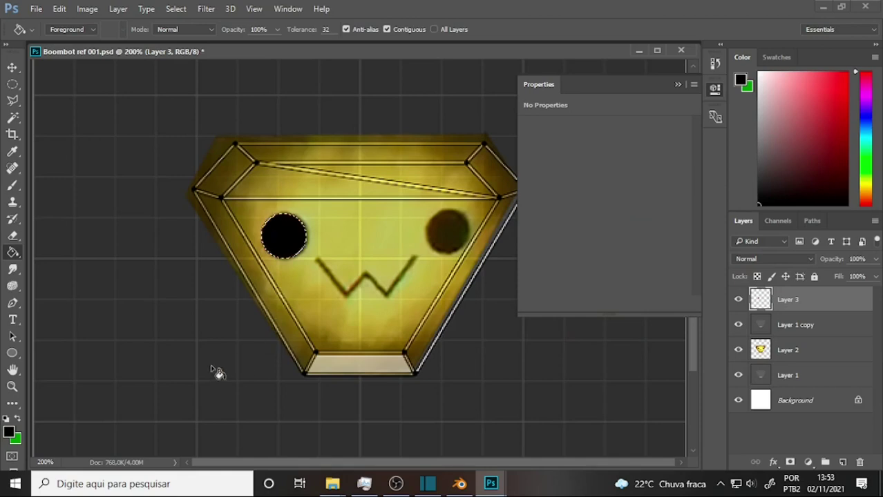
# Step: Copy the black eye circle to Layer 4 and move it onto the right eye
pyautogui.click(13, 83)
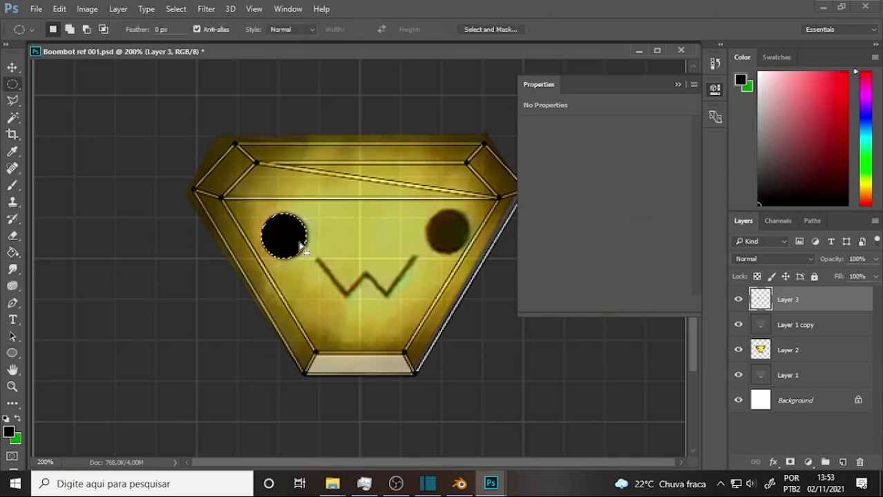
pyautogui.click(12, 67)
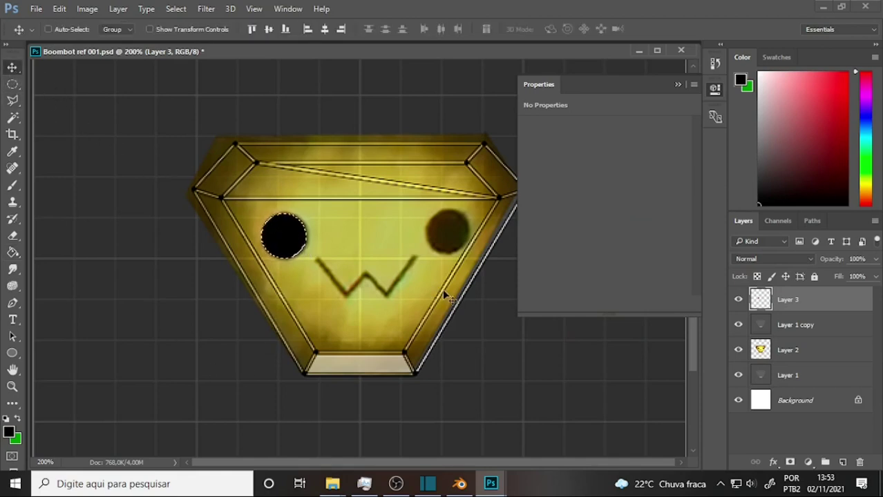
pyautogui.hotkey('ctrl', 'j')
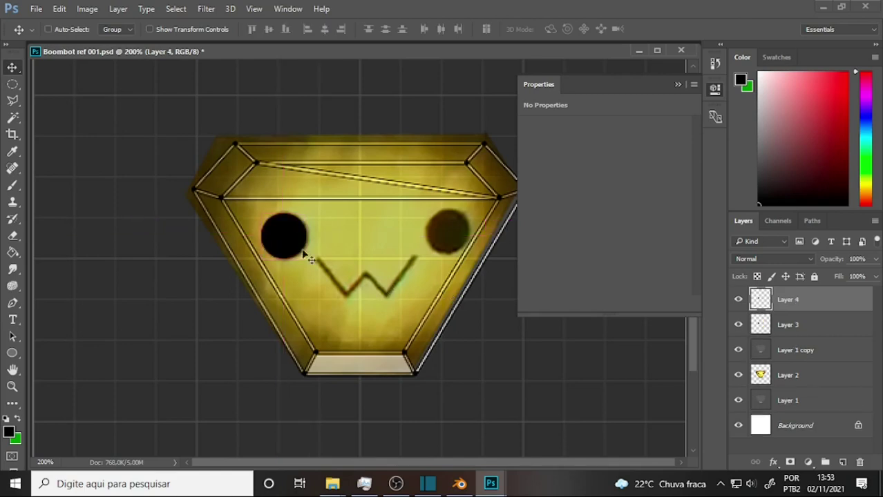
pyautogui.moveTo(287, 250); pyautogui.dragTo(447, 261)
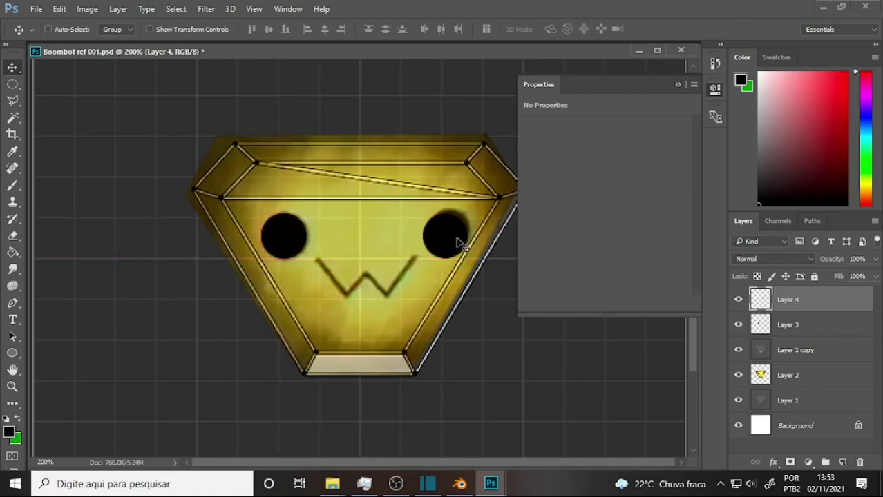
pyautogui.moveTo(449, 245); pyautogui.dragTo(444, 244)
pyautogui.click(12, 353)
# Step: Trace the W-shaped zigzag mouth with four black 10 px line shapes, Shape 1 to Shape 4
pyautogui.moveTo(12, 355); pyautogui.dragTo(87, 409)
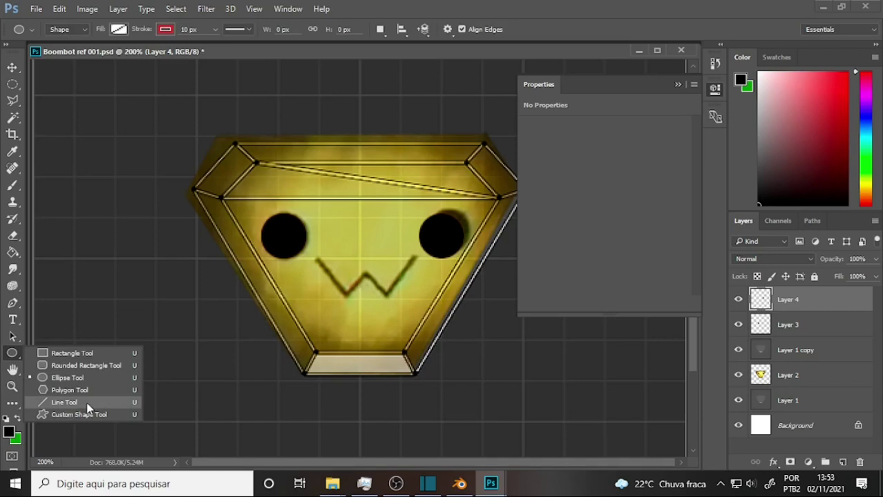
pyautogui.click(87, 405)
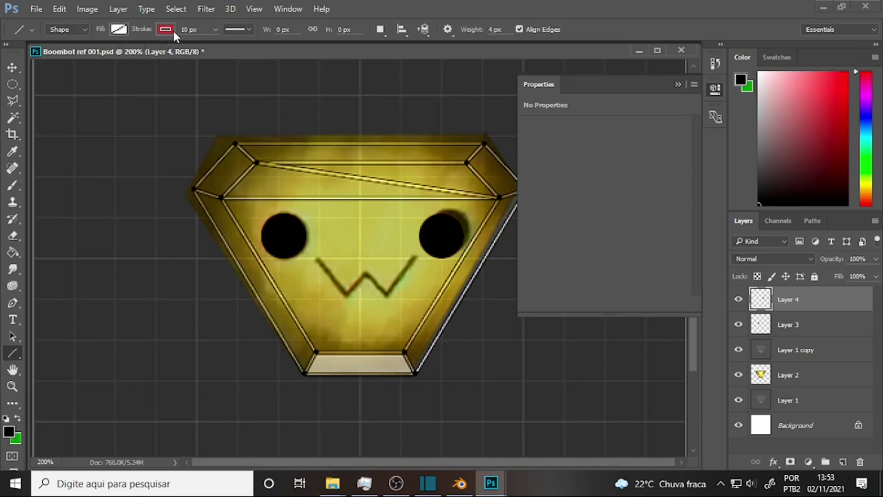
pyautogui.click(166, 29)
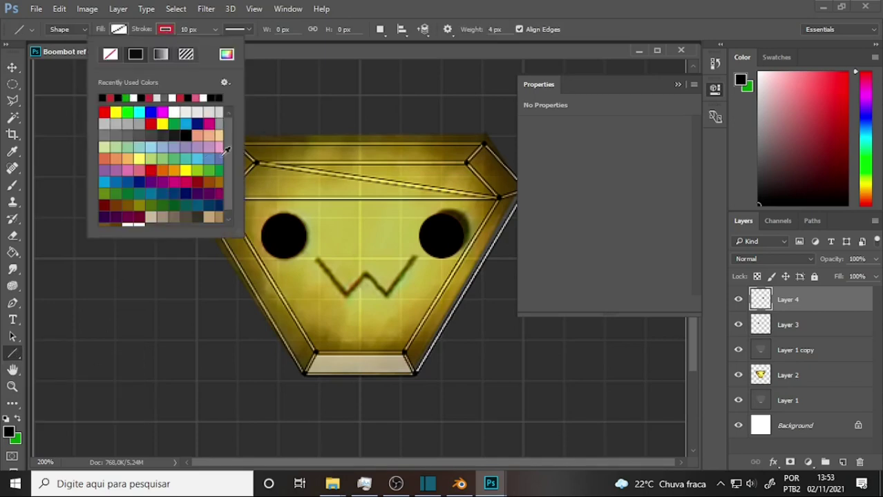
pyautogui.click(145, 97)
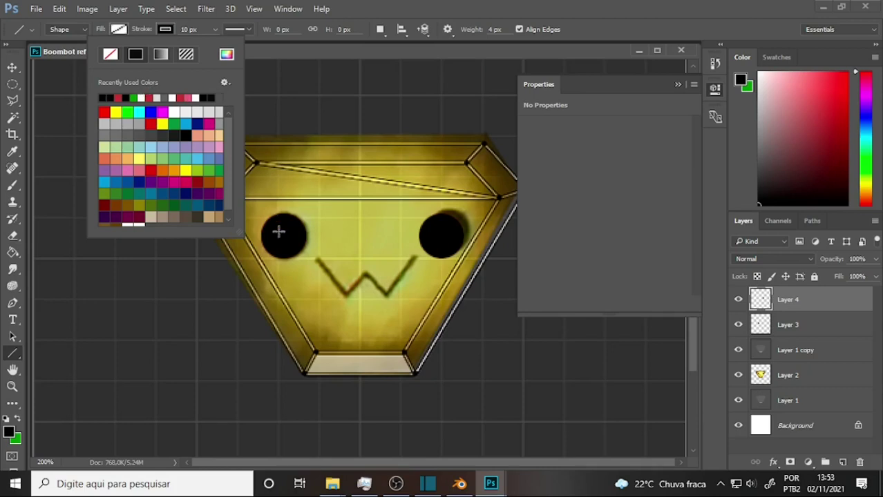
pyautogui.click(318, 260)
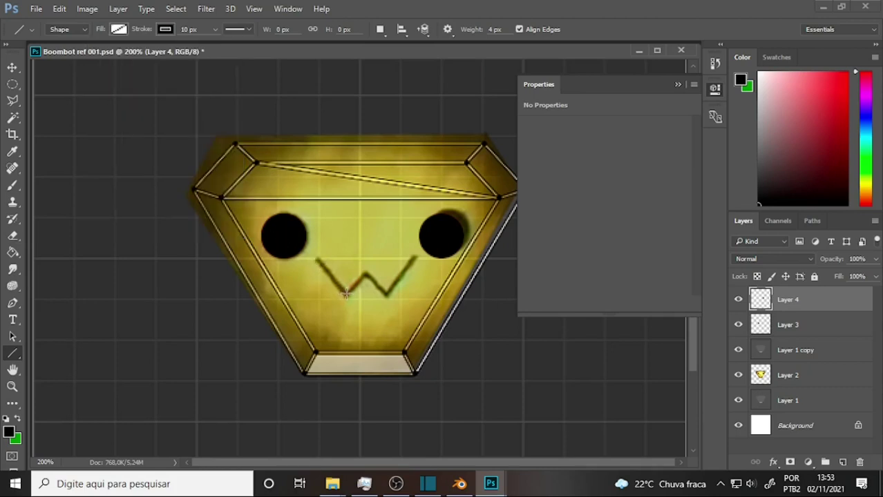
pyautogui.moveTo(316, 261)
pyautogui.mouseDown()
pyautogui.moveTo(347, 296)
pyautogui.moveTo(365, 275)
pyautogui.moveTo(387, 296)
pyautogui.moveTo(413, 258)
pyautogui.mouseUp()
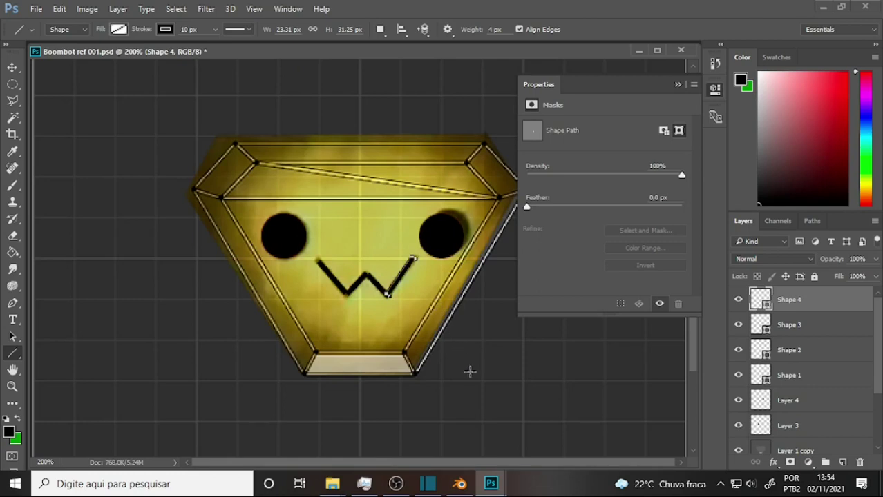
pyautogui.scroll(-3, 771, 370)
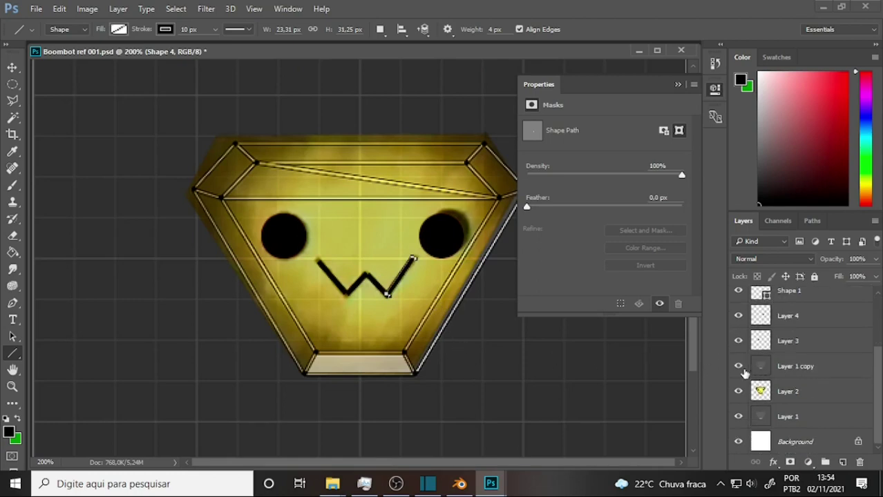
# Step: Hide Layer 1 copy, sample the face's pale yellow, and add new Layer 5
pyautogui.click(739, 367)
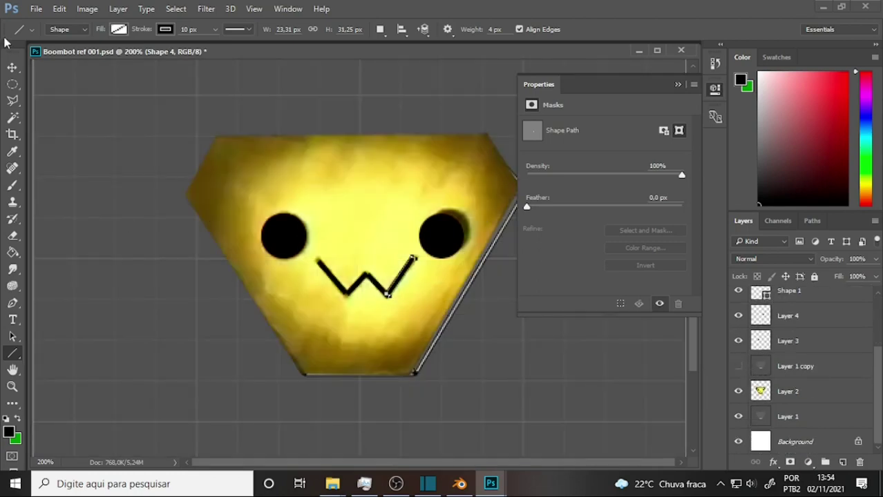
pyautogui.click(13, 152)
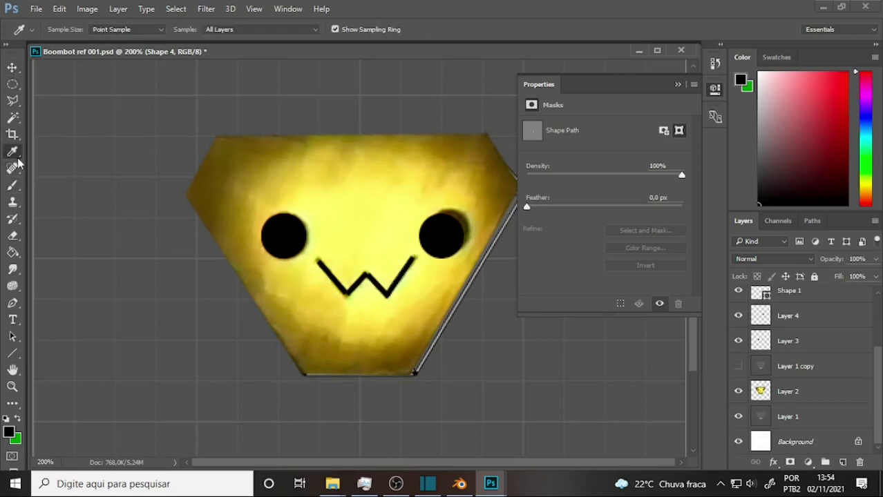
pyautogui.click(352, 229)
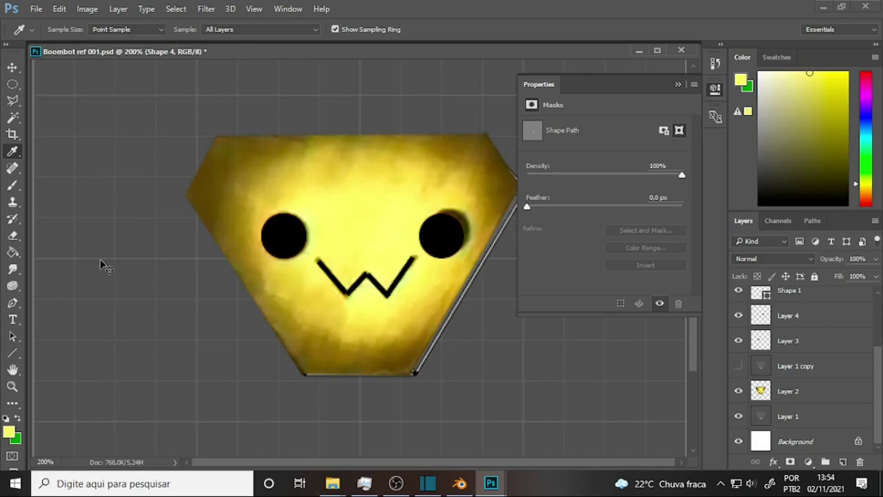
pyautogui.hotkey('ctrl', 'shift', 'alt', 'n')
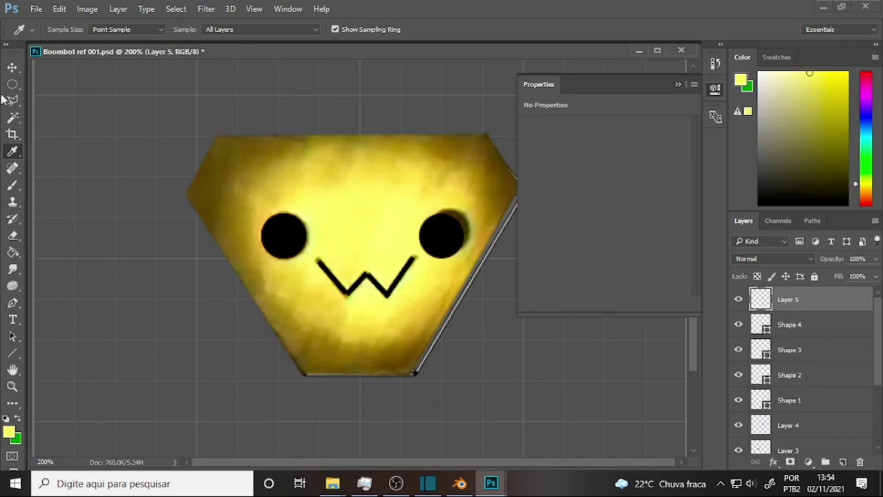
pyautogui.click(13, 253)
# Step: Fill Layer 5 with yellow, move it below Layer 3, and put Layer 1 copy on top
pyautogui.click(141, 233)
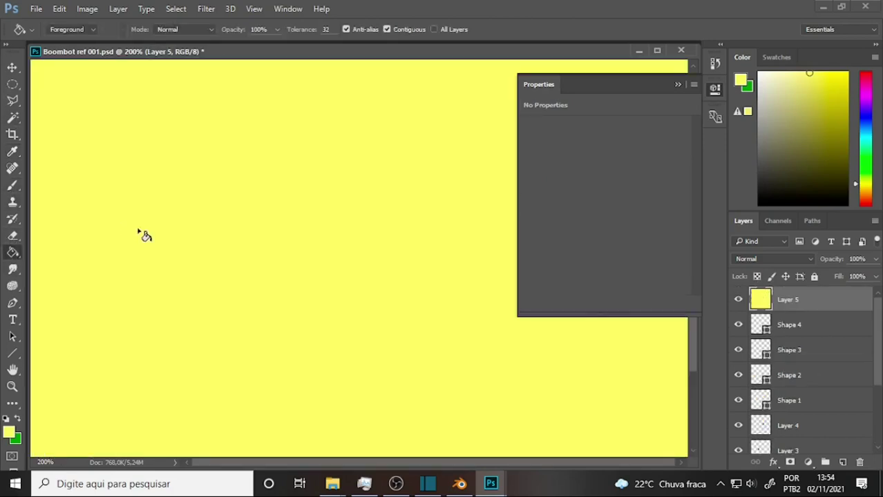
pyautogui.moveTo(831, 301); pyautogui.dragTo(832, 434)
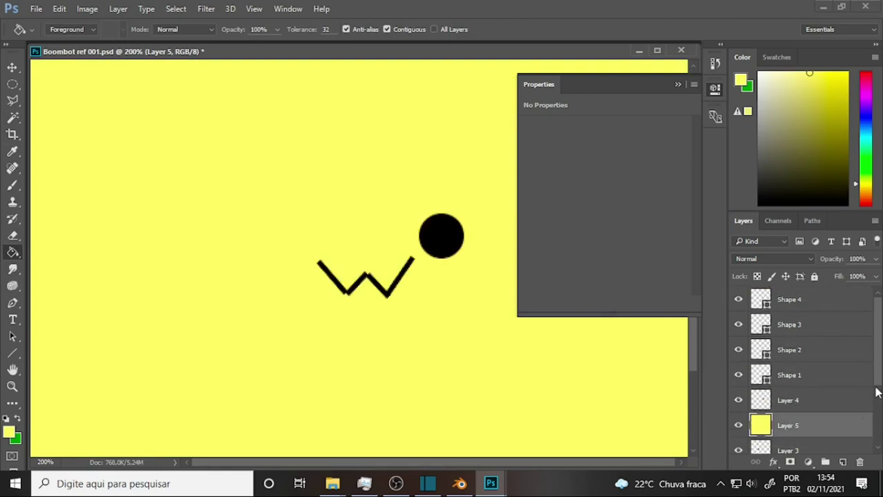
pyautogui.scroll(-3, 877, 358)
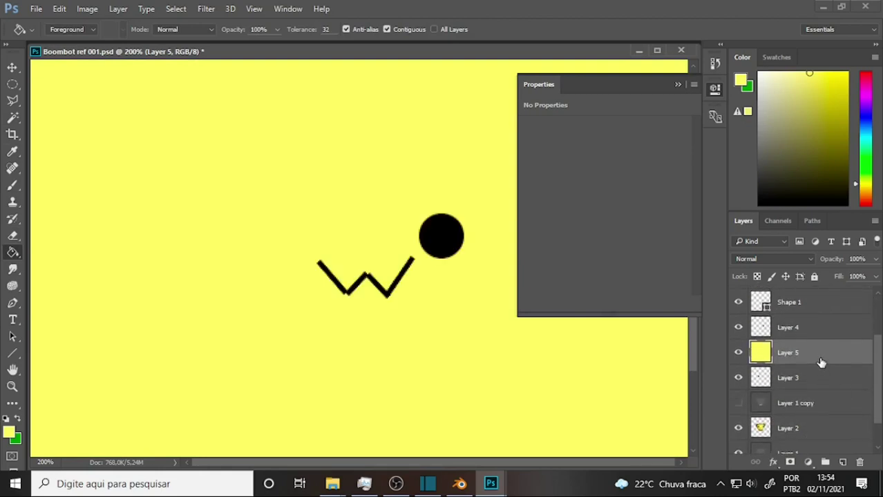
pyautogui.moveTo(820, 356); pyautogui.dragTo(818, 388)
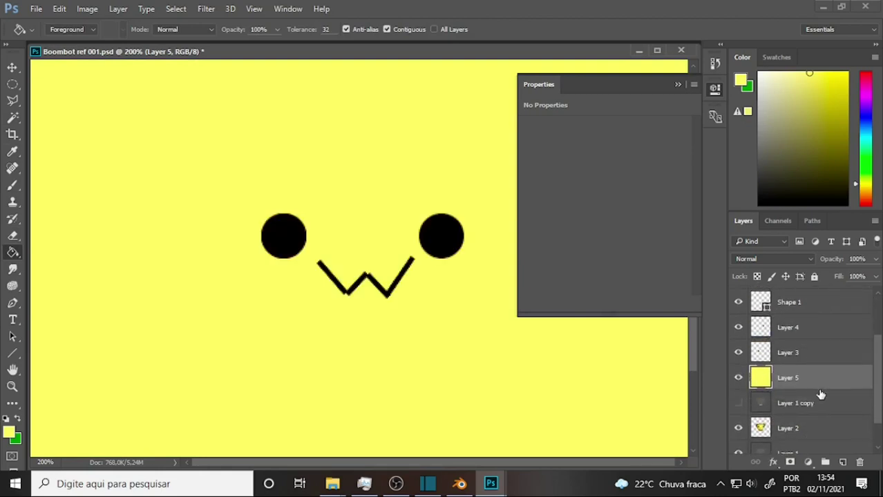
pyautogui.click(807, 407)
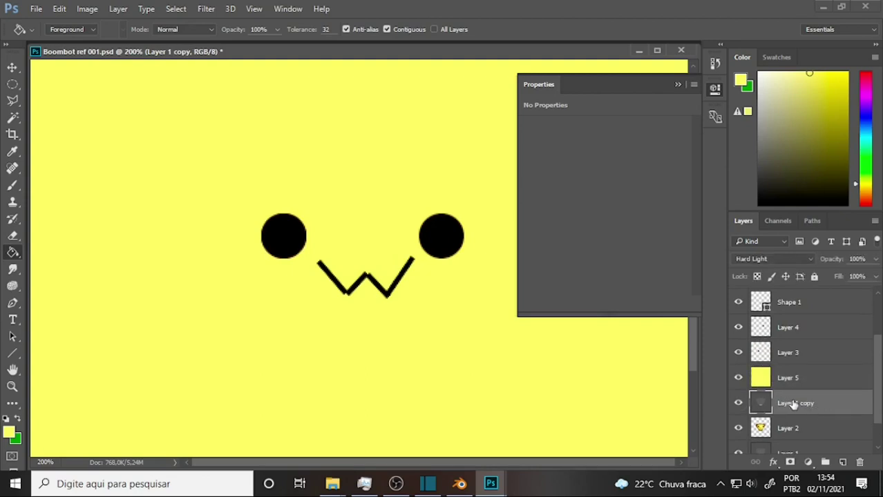
pyautogui.moveTo(834, 407)
pyautogui.mouseDown()
pyautogui.moveTo(832, 276)
pyautogui.moveTo(826, 293)
pyautogui.mouseUp()
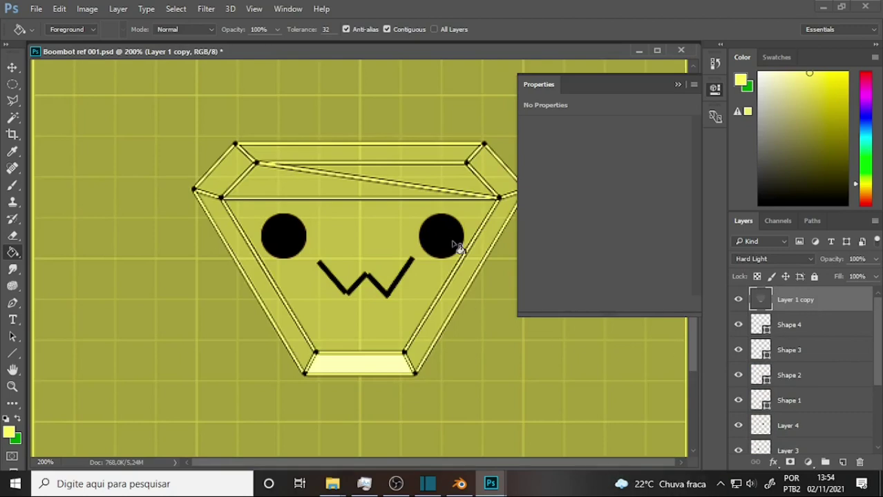
# Step: Zoom out to the whole texture and select Layer 3, which holds the left eye, with the Move tool
pyautogui.hotkey('ctrl', '-')
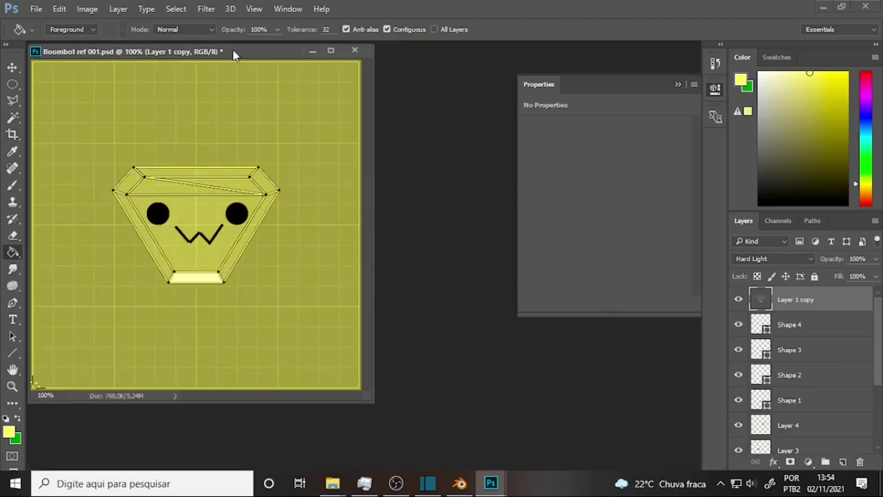
pyautogui.moveTo(233, 52); pyautogui.dragTo(284, 61)
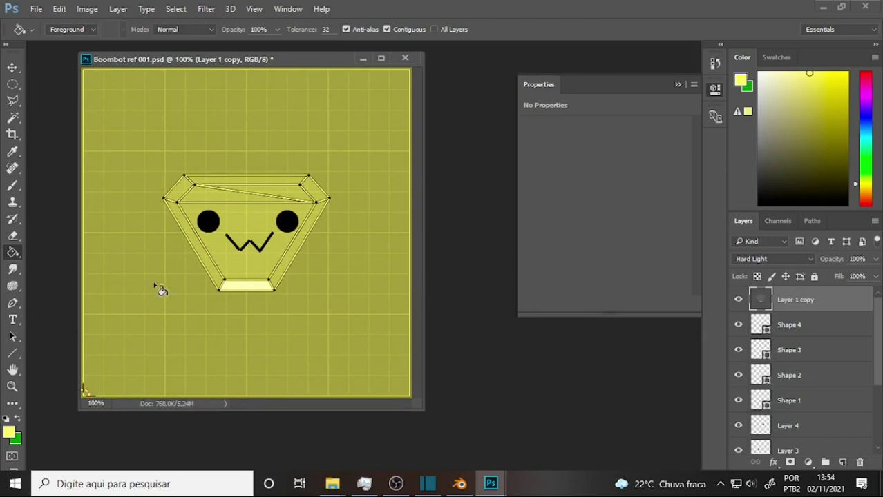
pyautogui.press('v')
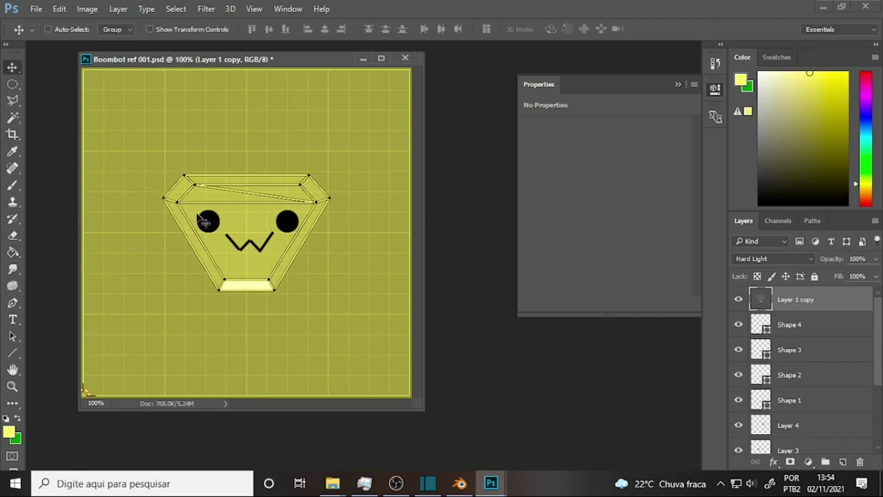
pyautogui.click(847, 341)
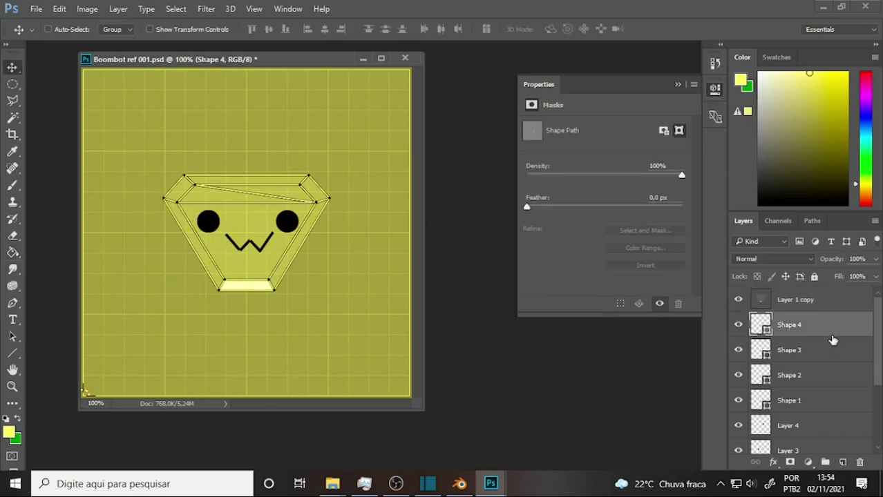
pyautogui.scroll(-2, 834, 392)
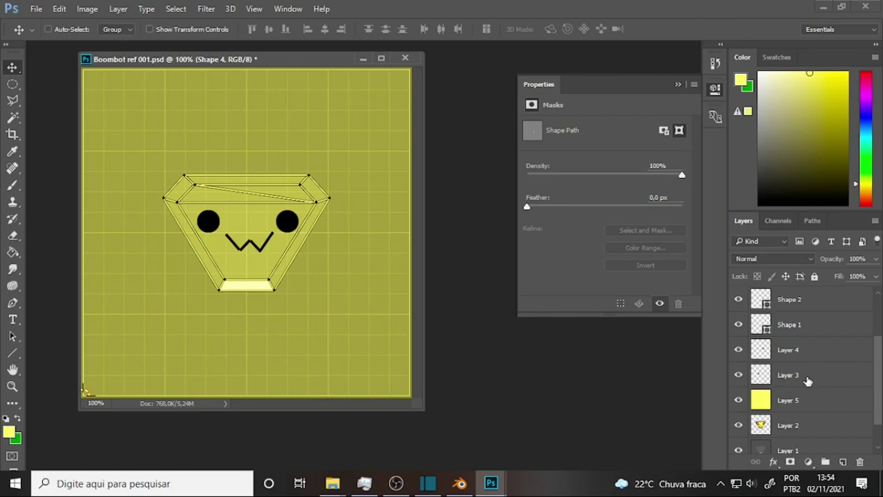
pyautogui.click(807, 375)
pyautogui.press('ctrl')
# Step: Free Transform the left eye on Layer 3 to sit level with the right eye, then commit it
pyautogui.hotkey('ctrl', 't')
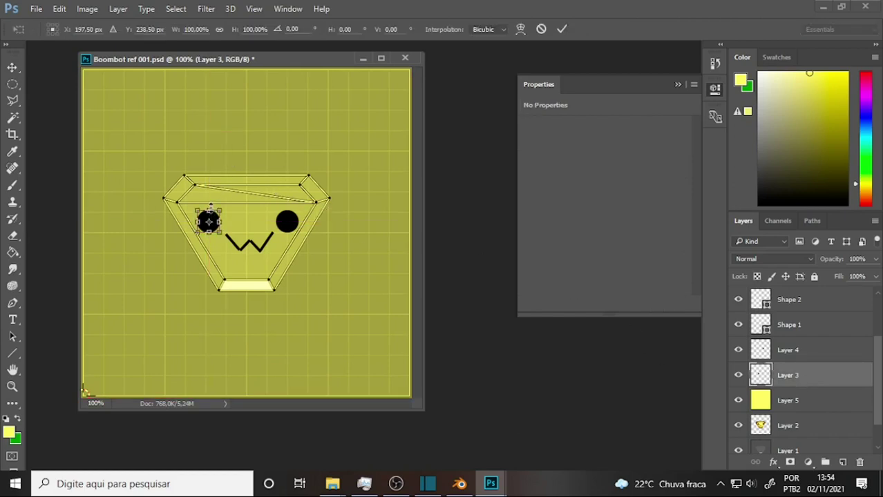
pyautogui.moveTo(209, 207)
pyautogui.mouseDown()
pyautogui.moveTo(211, 237)
pyautogui.moveTo(210, 209)
pyautogui.mouseUp()
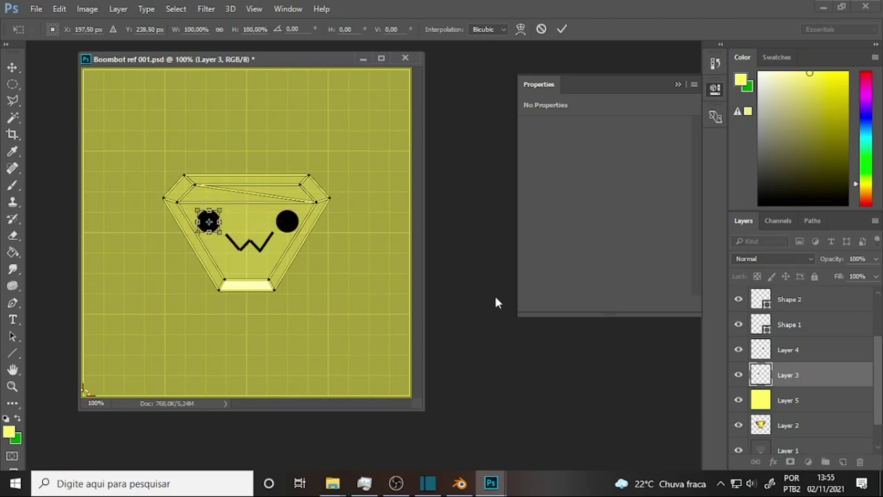
pyautogui.click(21, 69)
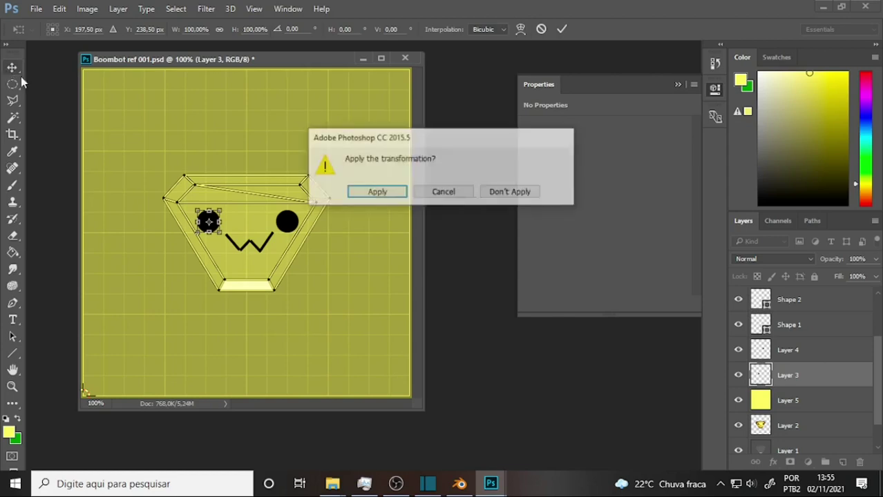
pyautogui.click(445, 193)
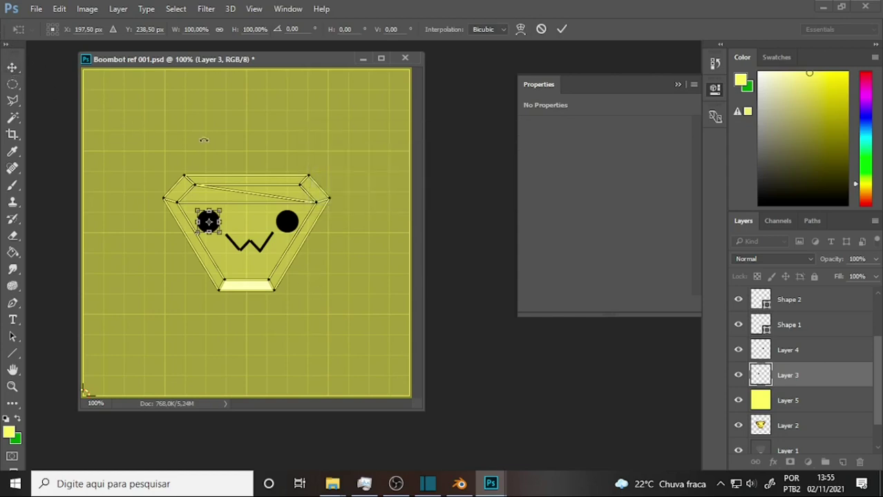
pyautogui.press('Return')
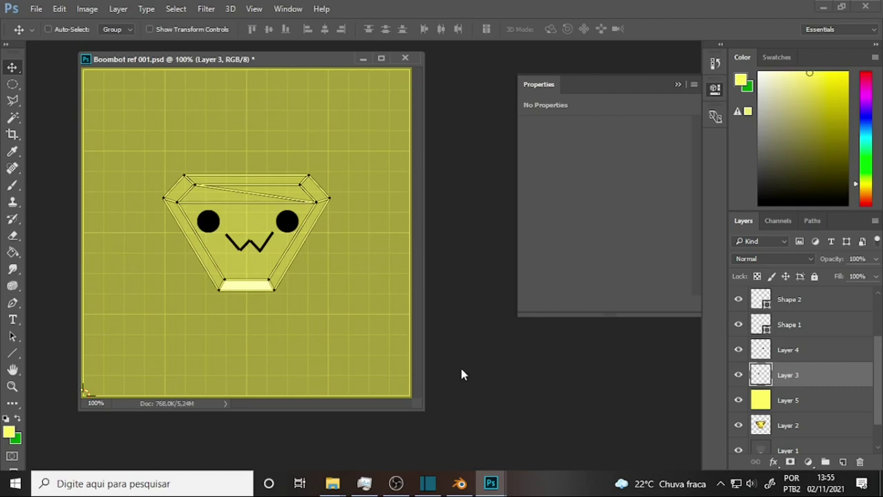
# Step: Open VALORANT scene 03_00021.jpg from the ref folder in Photos
pyautogui.click(396, 483)
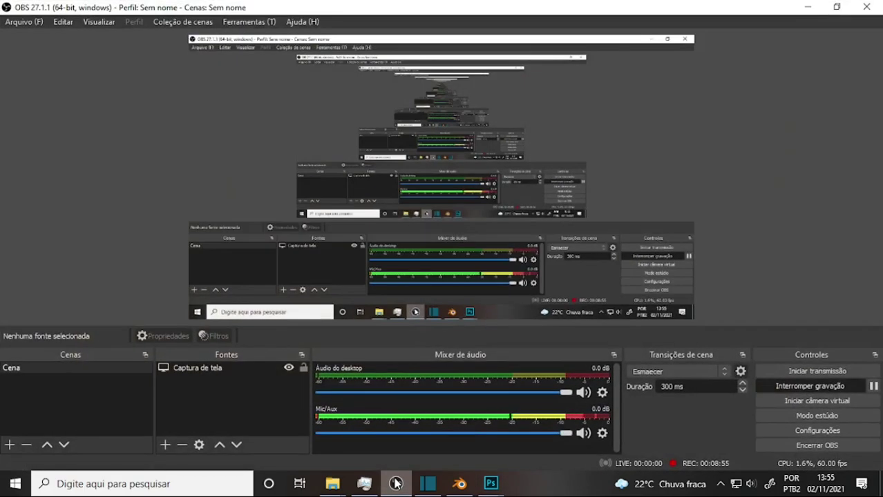
pyautogui.click(395, 484)
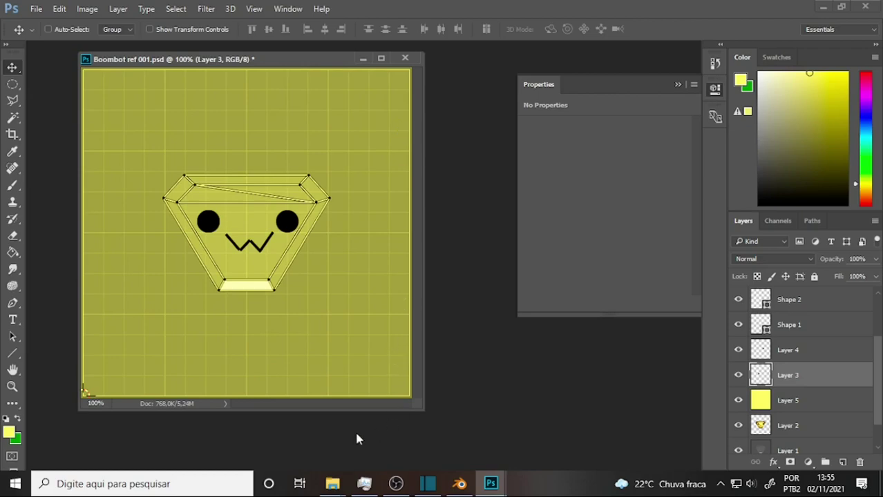
pyautogui.click(332, 483)
pyautogui.click(429, 421)
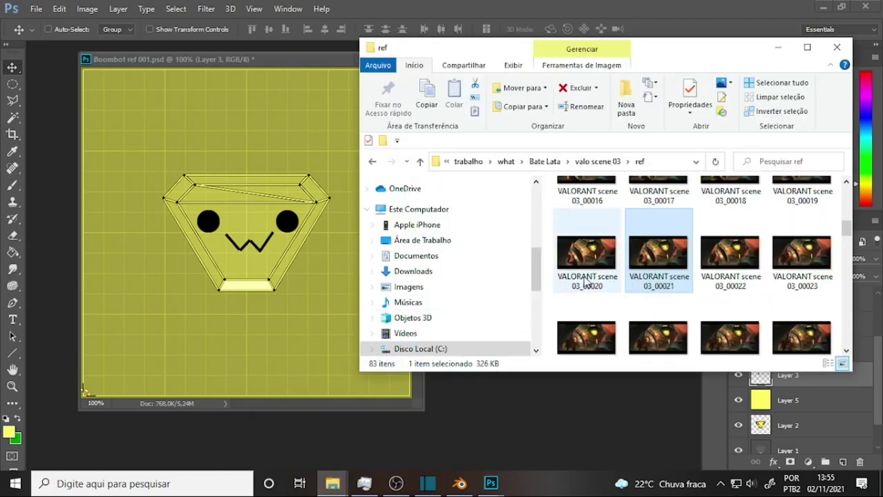
pyautogui.doubleClick(655, 269)
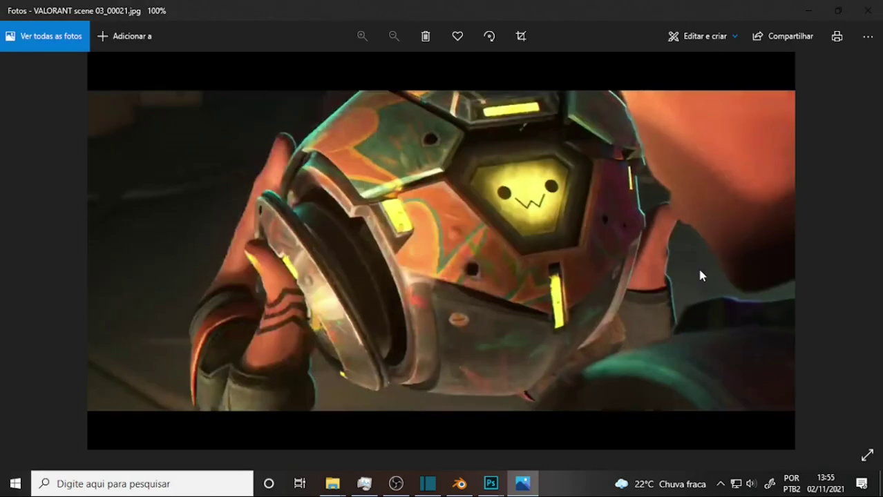
# Step: Browse the VALORANT reference frames of Boombot's glowing face, ending on scene 03_00057 with X-shaped eyes
pyautogui.press('Right')
pyautogui.press('Right')
pyautogui.press('Right')
pyautogui.press('Right')
pyautogui.press('Right')
pyautogui.press('Right')
pyautogui.press('Right')
pyautogui.press('Right')
pyautogui.press('Right')
pyautogui.press('Right')
pyautogui.press('Right')
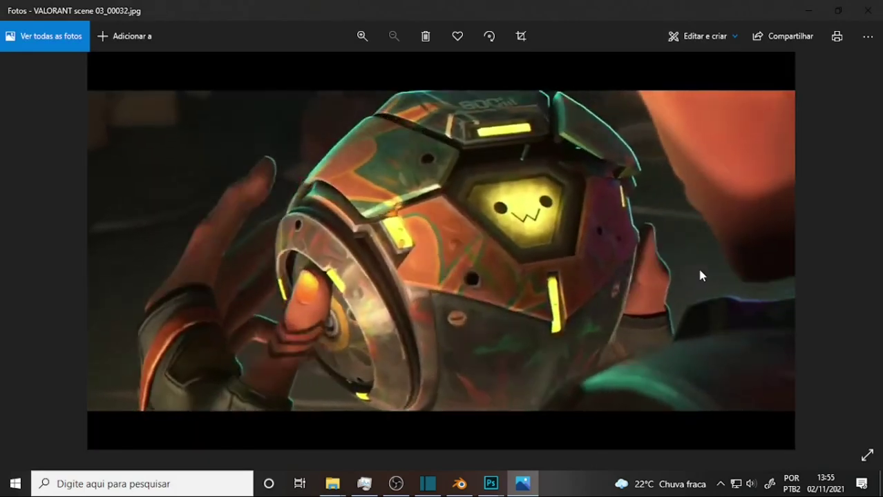
pyautogui.press('Left')
pyautogui.press('Left')
pyautogui.press('Left')
pyautogui.press('Left')
pyautogui.press('Left')
pyautogui.press('Left')
pyautogui.press('Left')
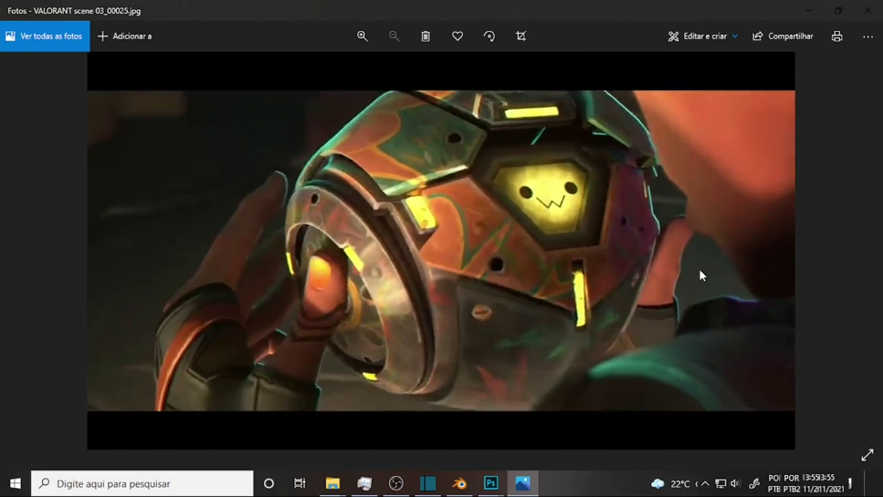
pyautogui.press('Left')
pyautogui.press('Right')
pyautogui.press('Right')
pyautogui.press('Right')
pyautogui.press('Right')
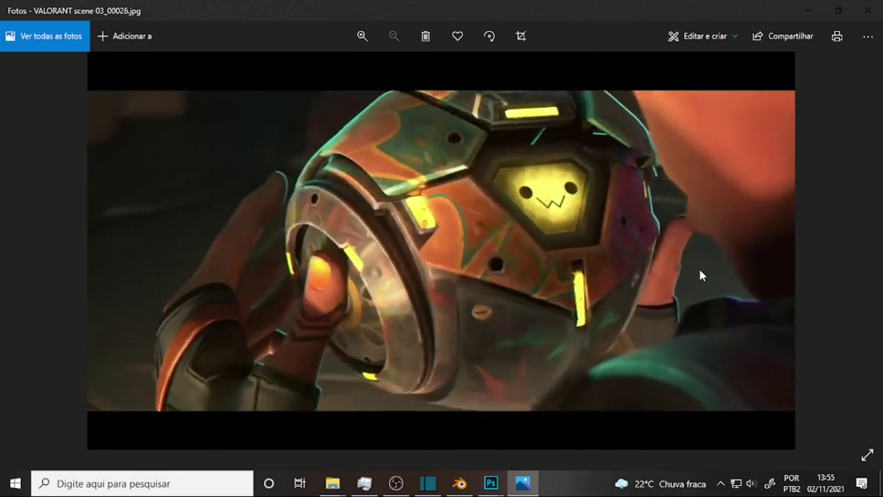
pyautogui.press('Right')
pyautogui.press('Right')
pyautogui.press('Right')
pyautogui.press('Right')
pyautogui.press('Right')
pyautogui.press('Right')
pyautogui.press('Right')
pyautogui.press('Right')
pyautogui.press('Right')
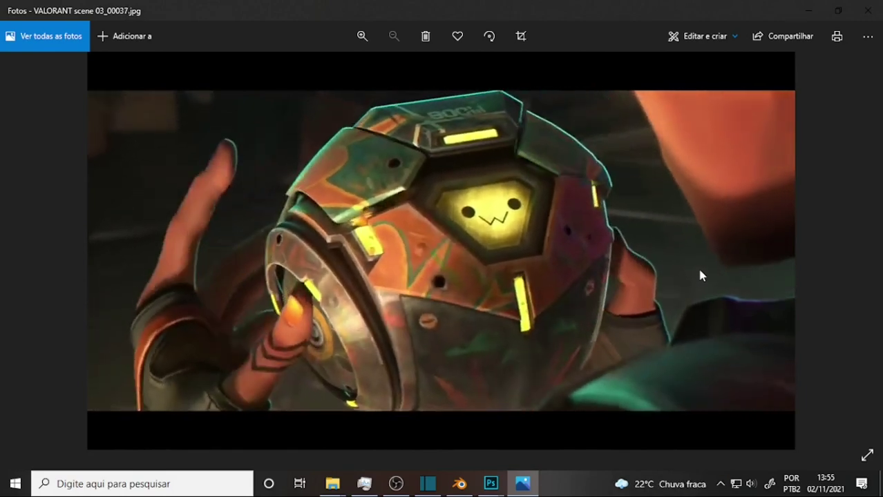
pyautogui.press('Right')
pyautogui.press('Right')
pyautogui.press('Right')
pyautogui.press('Right')
pyautogui.press('Right')
pyautogui.press('Right')
pyautogui.press('Right')
pyautogui.press('Right')
pyautogui.press('Right')
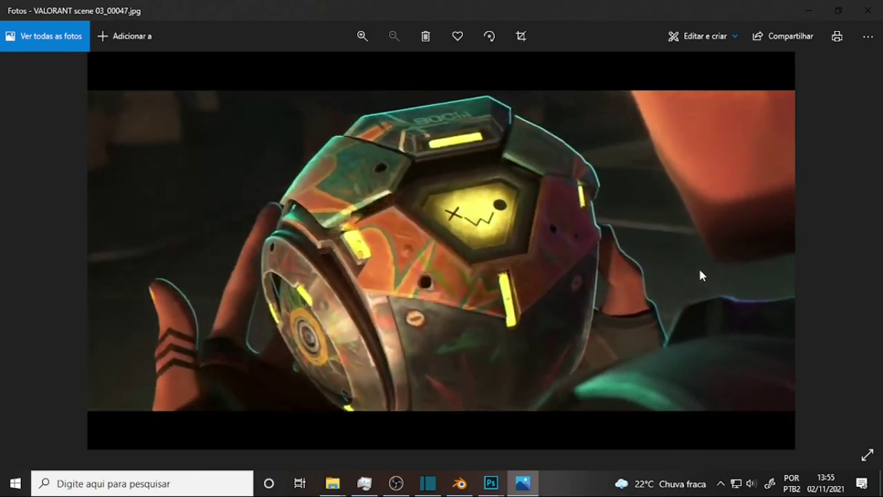
pyautogui.press('Right')
pyautogui.press('Right')
pyautogui.press('Right')
pyautogui.press('Right')
pyautogui.press('Right')
pyautogui.press('Right')
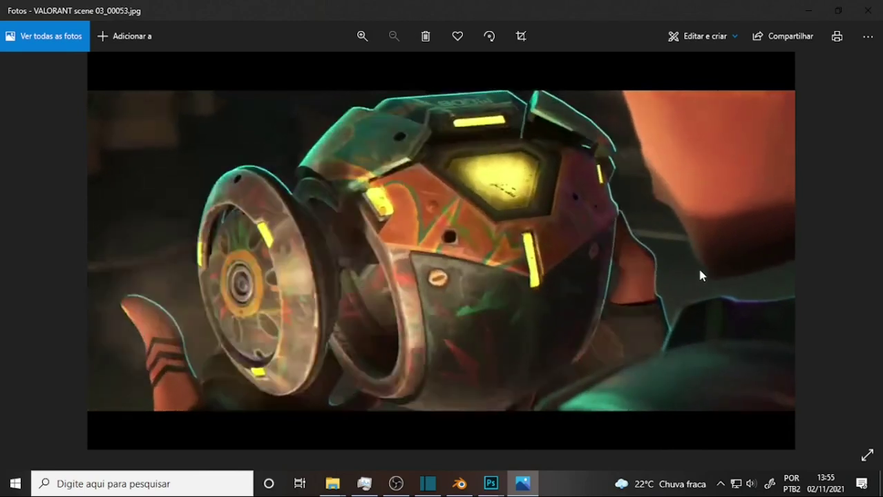
pyautogui.press('Right')
pyautogui.press('Right')
pyautogui.press('Right')
pyautogui.press('Right')
pyautogui.press('Right')
pyautogui.press('Right')
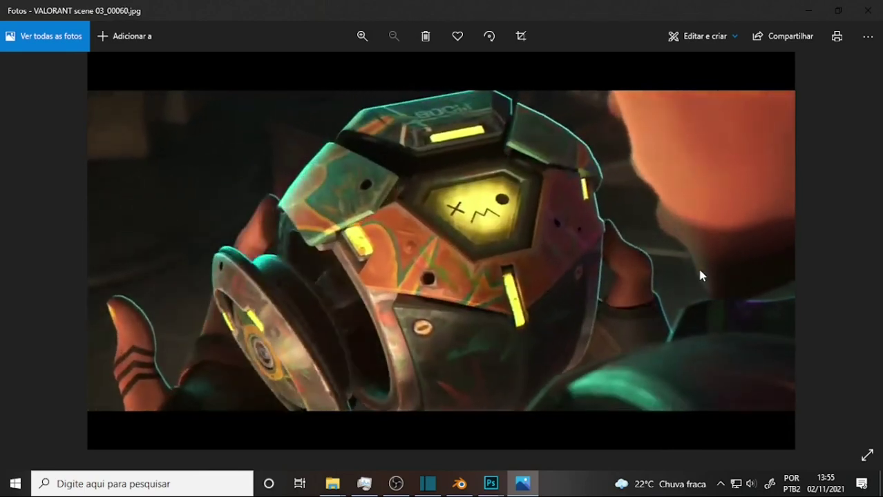
pyautogui.press('Right')
pyautogui.press('Right')
pyautogui.press('Right')
pyautogui.press('Right')
pyautogui.press('Right')
pyautogui.press('Right')
pyautogui.press('Right')
pyautogui.press('Right')
pyautogui.press('Right')
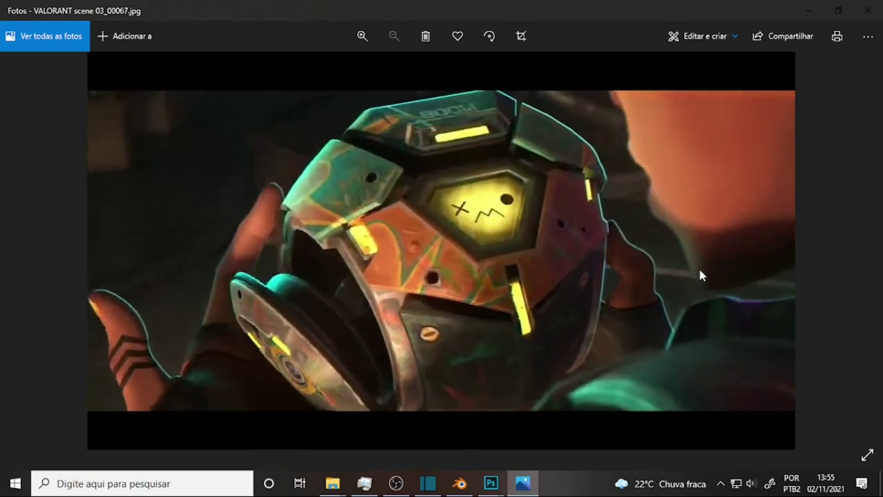
pyautogui.press('Right')
pyautogui.press('Right')
pyautogui.press('Right')
pyautogui.press('Right')
pyautogui.press('Right')
pyautogui.press('Right')
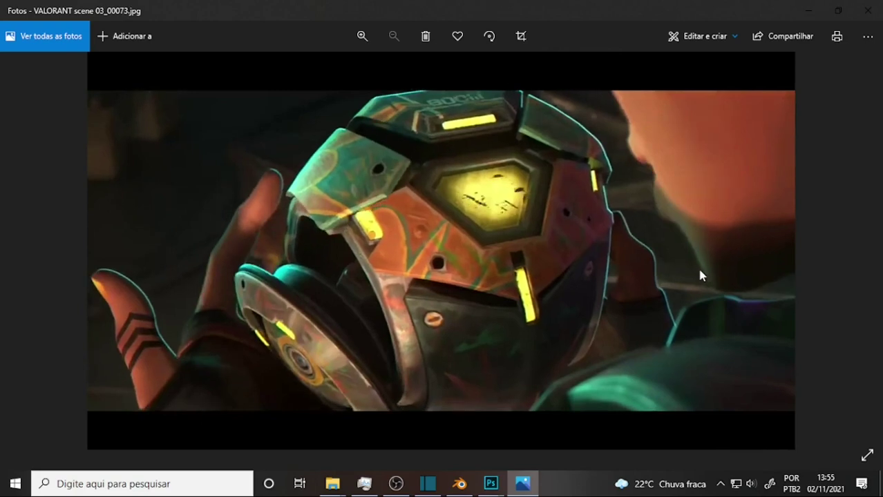
pyautogui.press('Right')
pyautogui.press('Right')
pyautogui.press('Left')
pyautogui.press('Left')
pyautogui.press('Left')
pyautogui.press('Left')
pyautogui.press('Left')
pyautogui.press('Left')
pyautogui.press('Left')
pyautogui.press('Left')
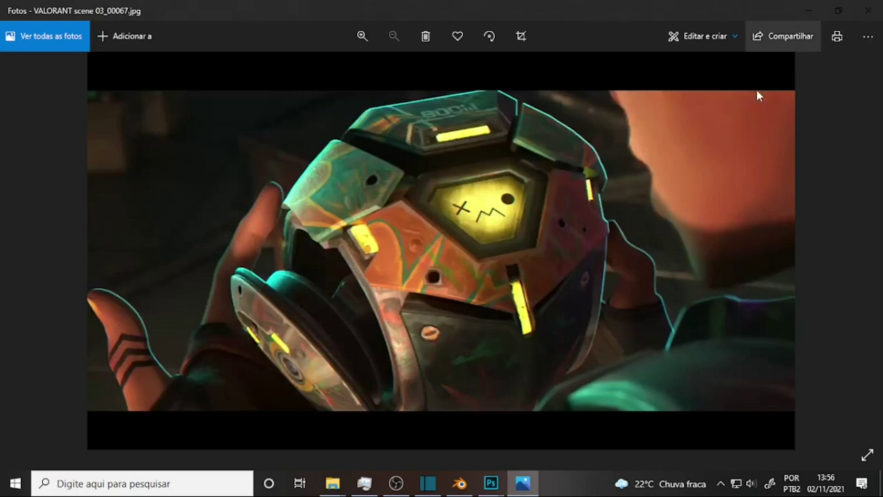
pyautogui.press('Right')
pyautogui.press('Right')
pyautogui.press('Right')
pyautogui.press('Right')
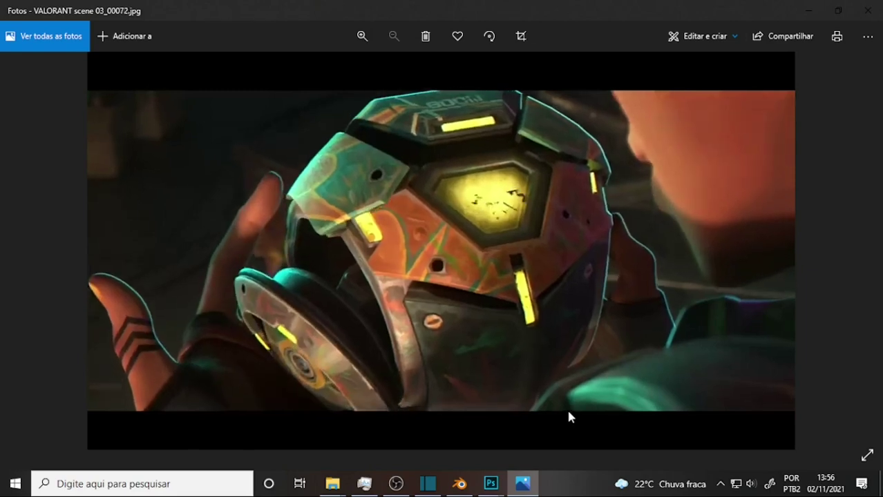
pyautogui.press('Right')
pyautogui.press('Right')
pyautogui.press('Left')
pyautogui.press('Left')
pyautogui.press('Left')
pyautogui.press('Left')
pyautogui.press('Left')
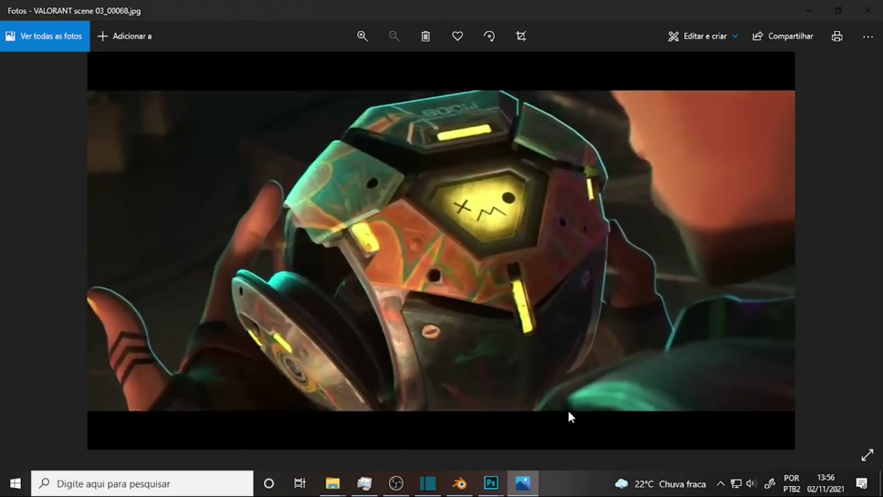
pyautogui.press('Left')
pyautogui.press('Left')
pyautogui.press('Left')
pyautogui.press('Left')
pyautogui.press('Left')
pyautogui.press('Left')
pyautogui.press('Left')
pyautogui.press('Left')
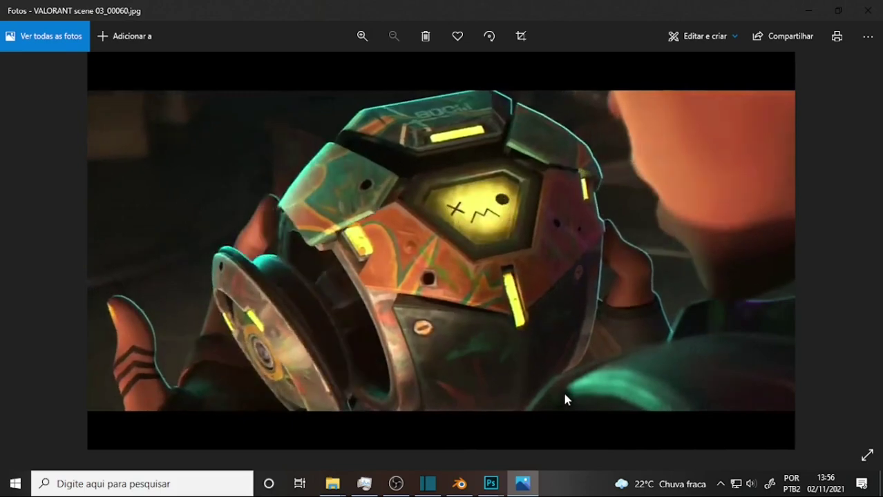
pyautogui.press('Left')
pyautogui.press('Right')
pyautogui.press('Left')
pyautogui.press('Left')
pyautogui.press('Left')
pyautogui.press('Left')
pyautogui.press('Left')
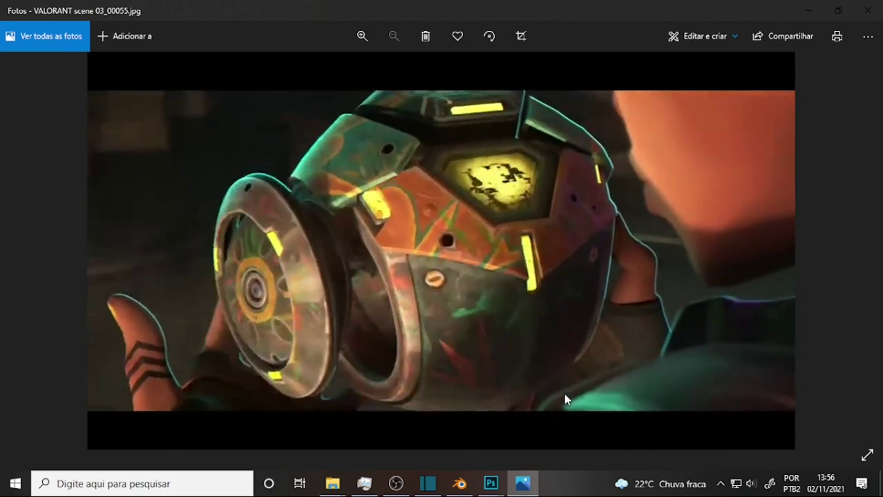
pyautogui.press('Left')
pyautogui.press('Right')
pyautogui.press('Right')
pyautogui.press('Right')
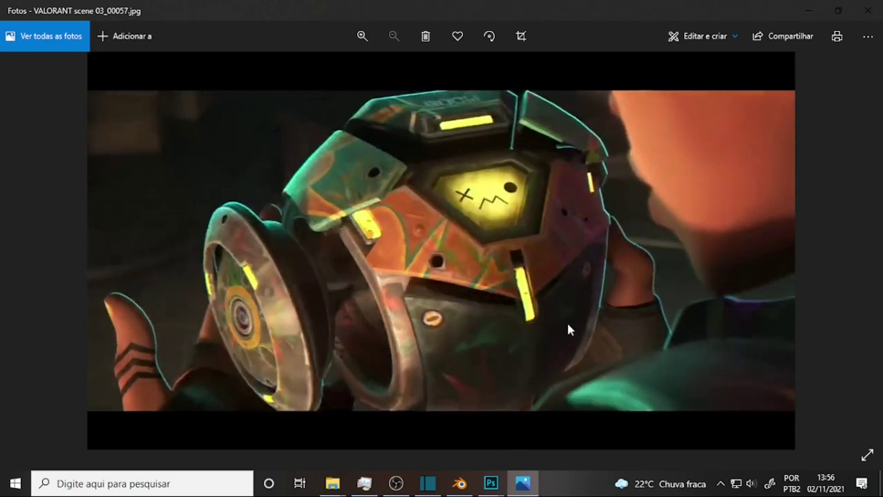
pyautogui.click(460, 485)
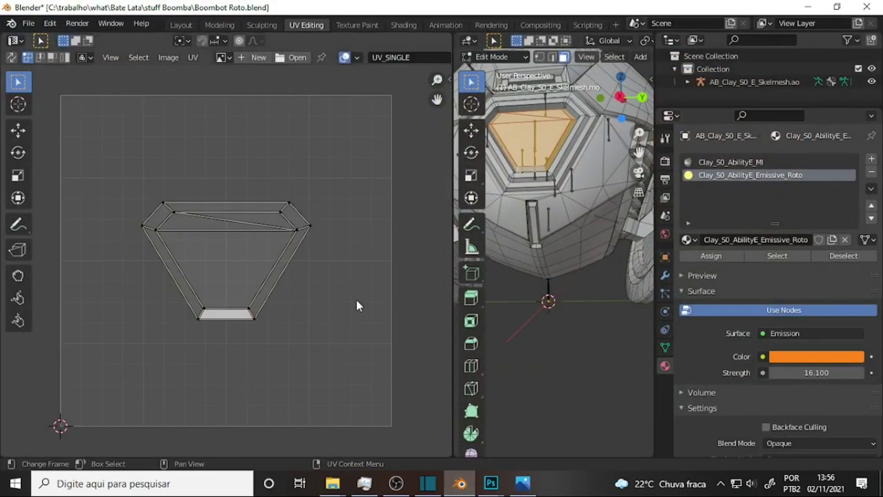
pyautogui.click(523, 485)
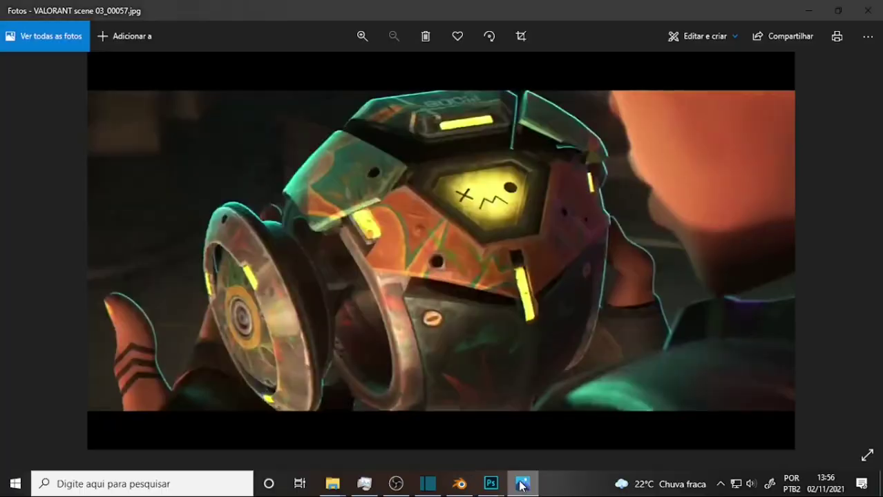
pyautogui.moveTo(491, 483)
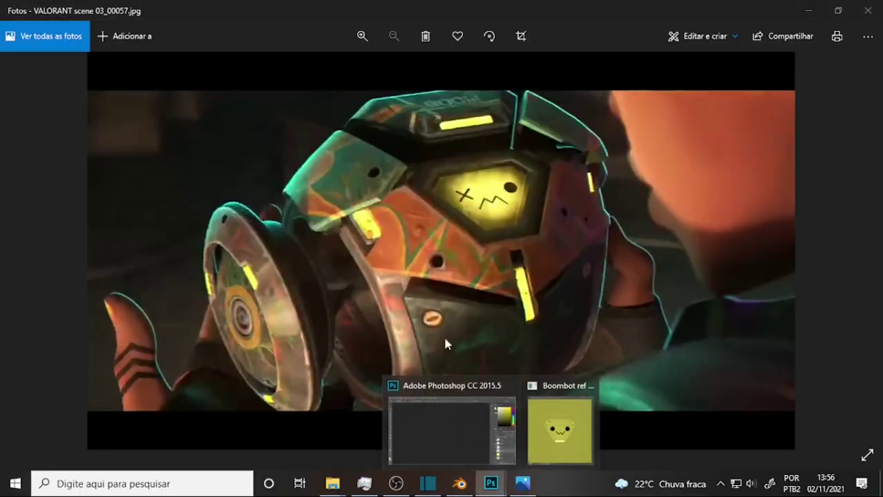
# Step: Bring the Boombot ref 001.psd document back to the front in Photoshop
pyautogui.click(552, 453)
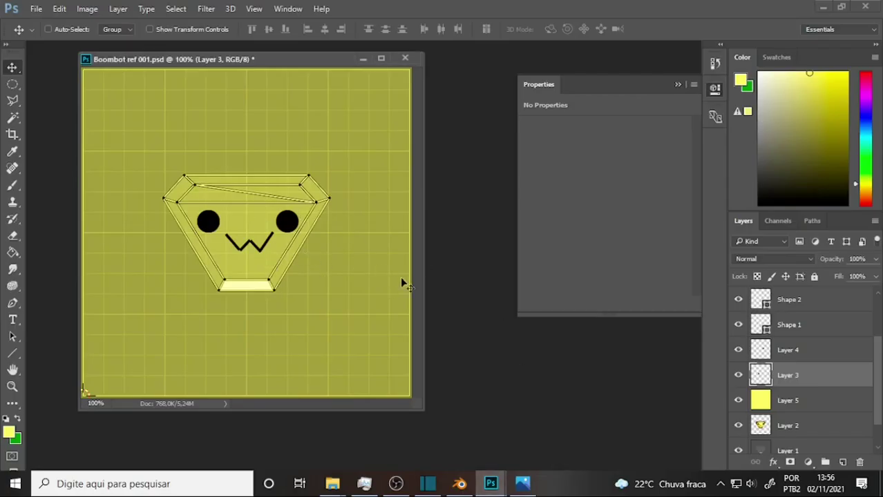